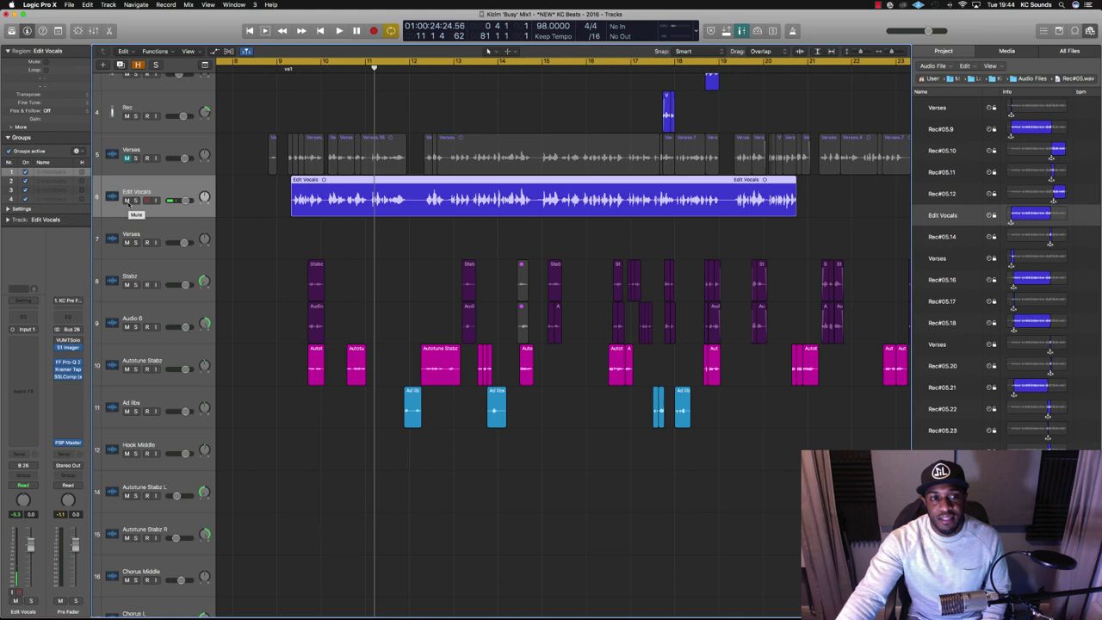
Mute the Edit Vocals track and unmute the Verses track
click(127, 200)
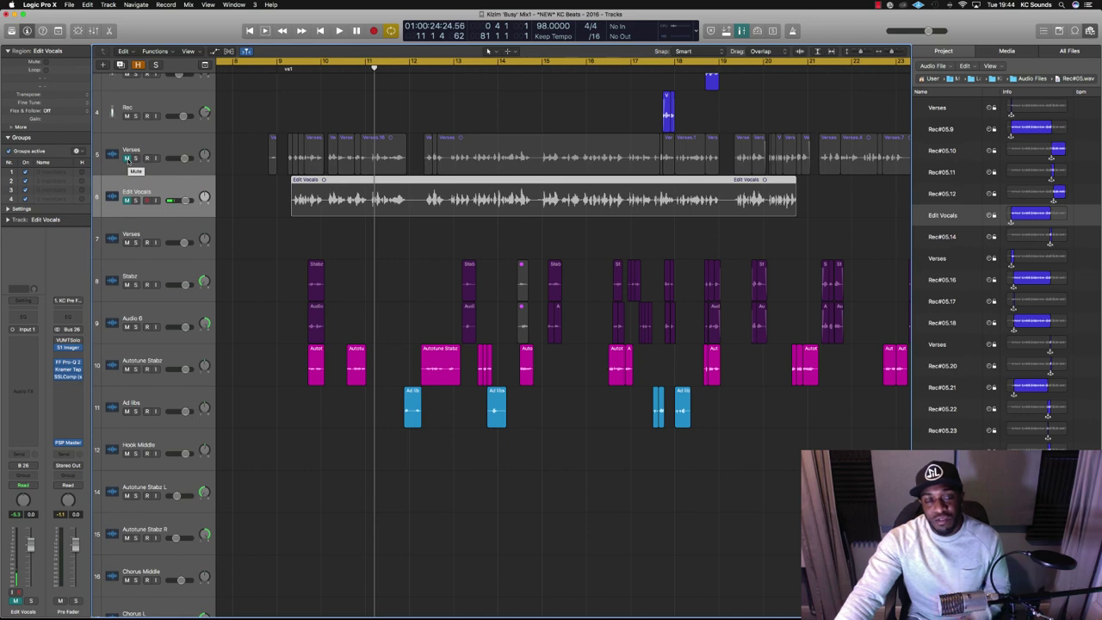
click(127, 158)
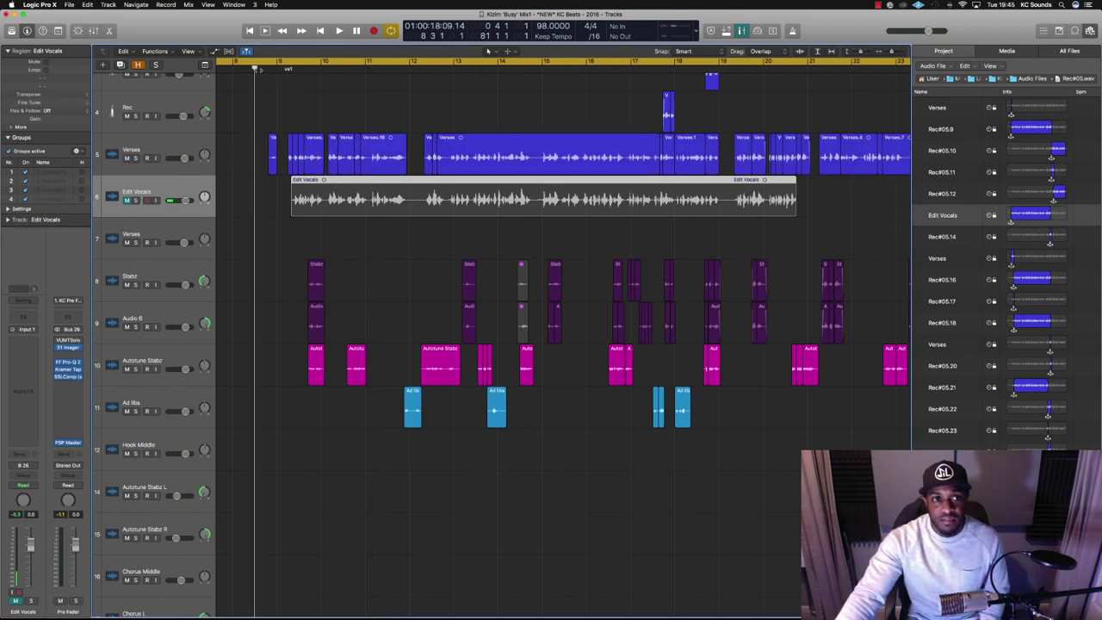
Play the arrangement, then zoom to the Edit Vocals region and make it active again
key(space)
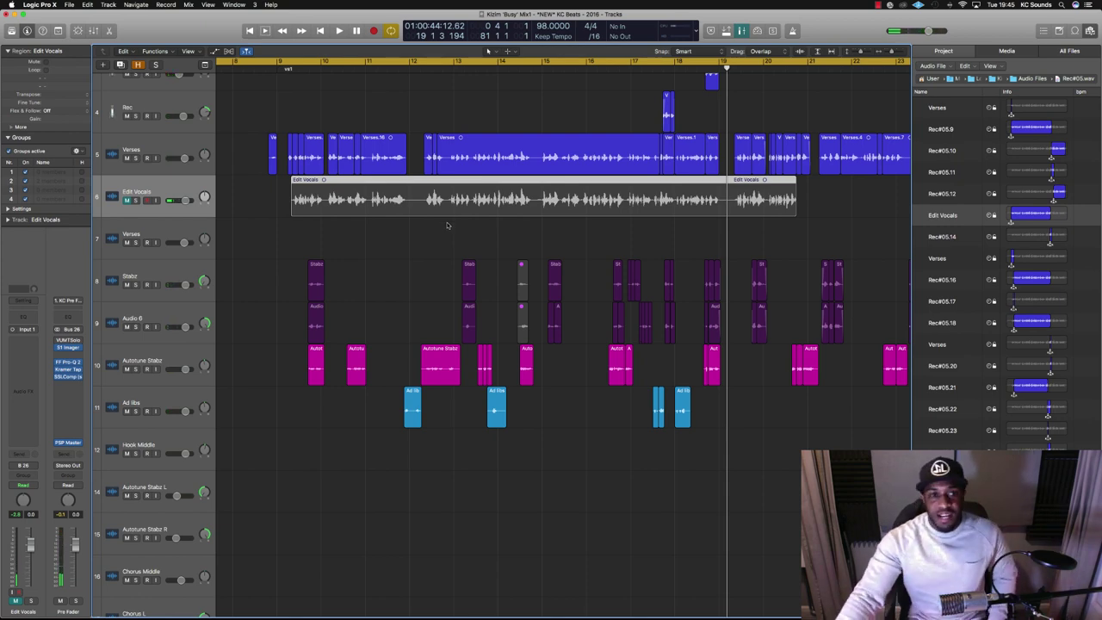
key(z)
click(615, 281)
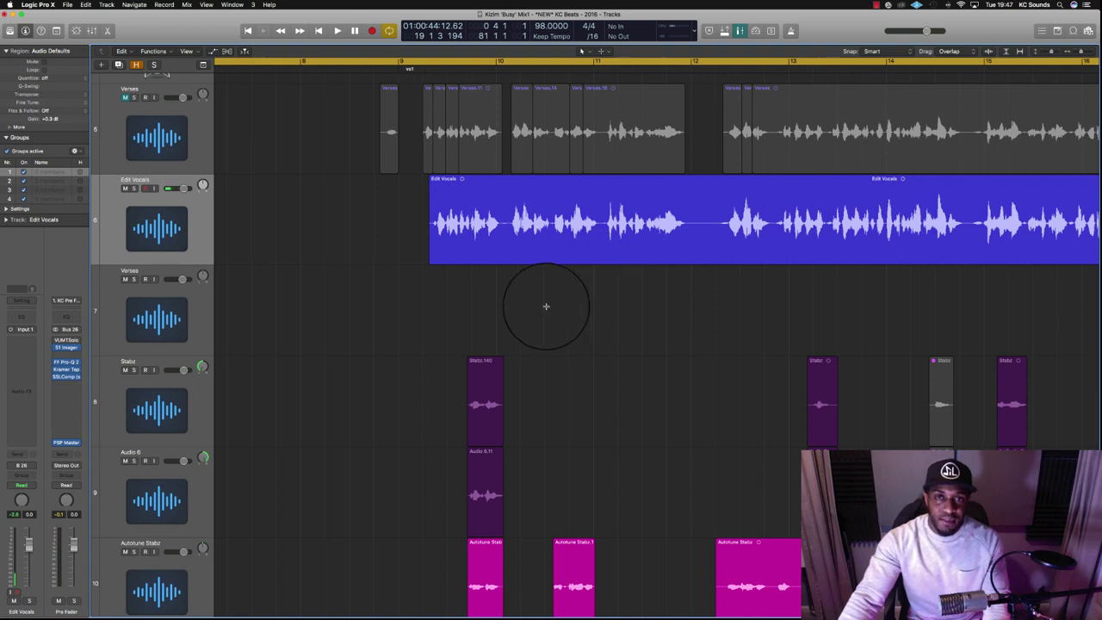
Play Edit Vocals from its region start, zoom in horizontally, and open the TT Dynamic Range Meter
click(375, 230)
key(space)
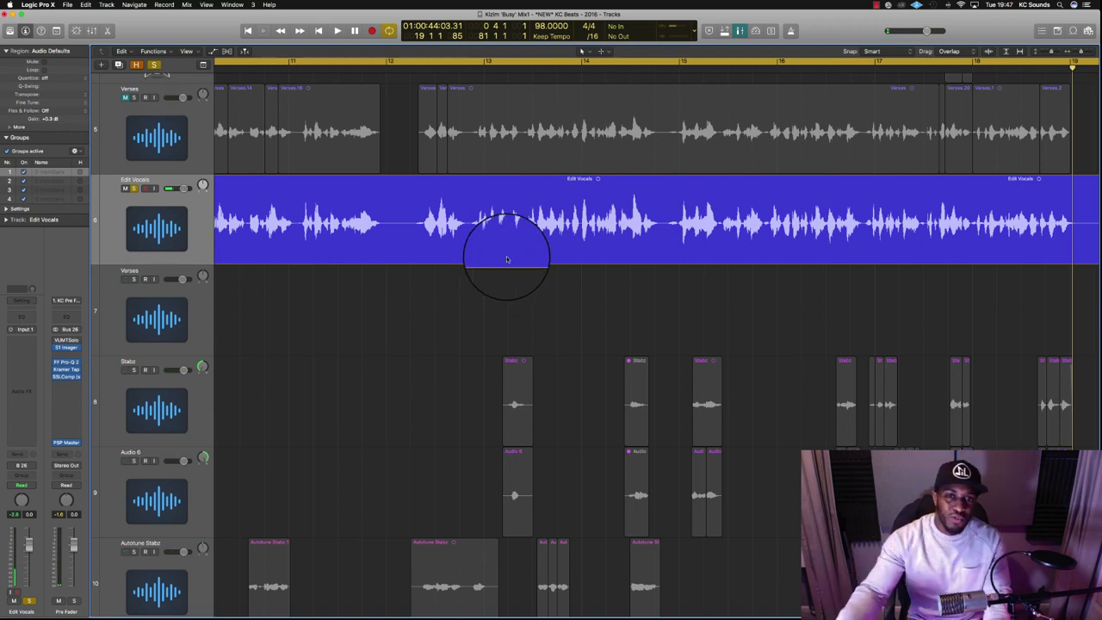
key(super+Right)
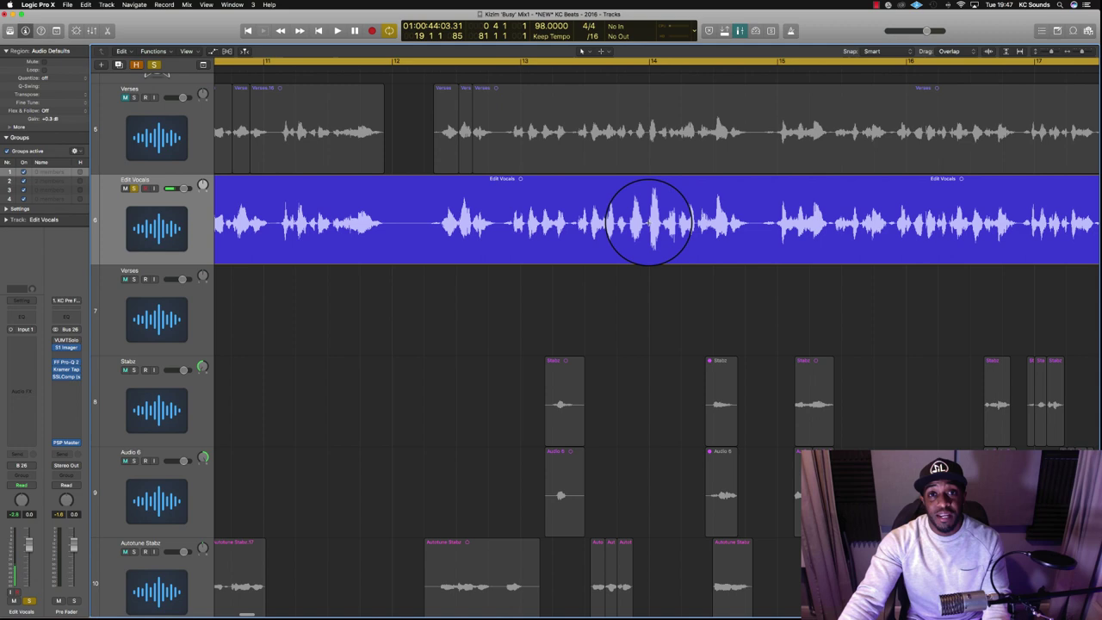
key(v)
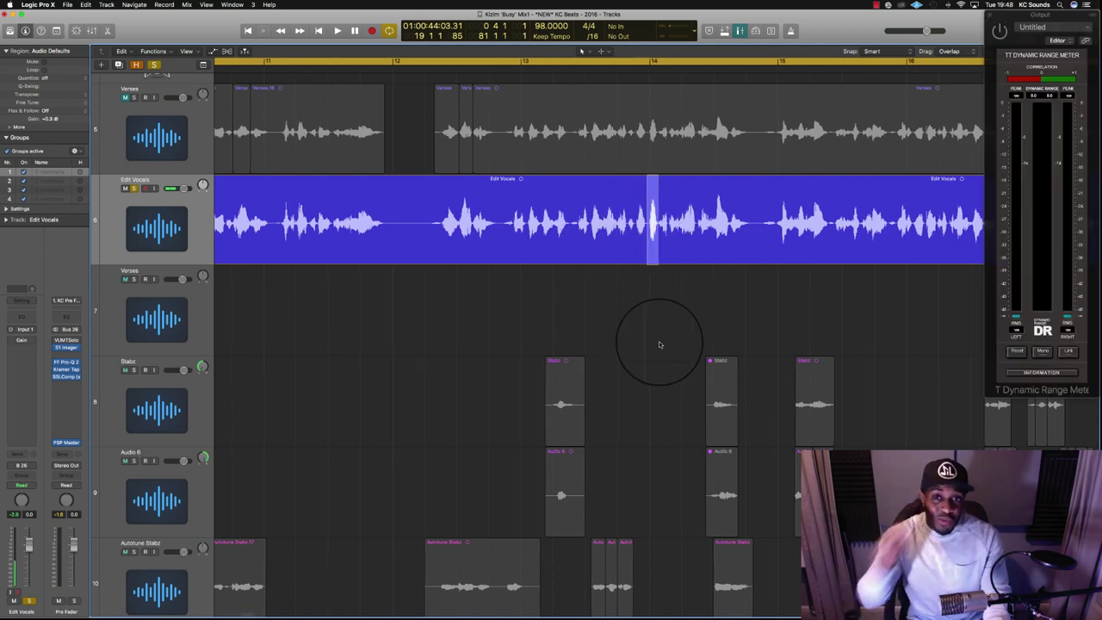
Split a loud word into its own region at -1.4 dB gain and float the Region inspector
scroll(275, 241, left, 10)
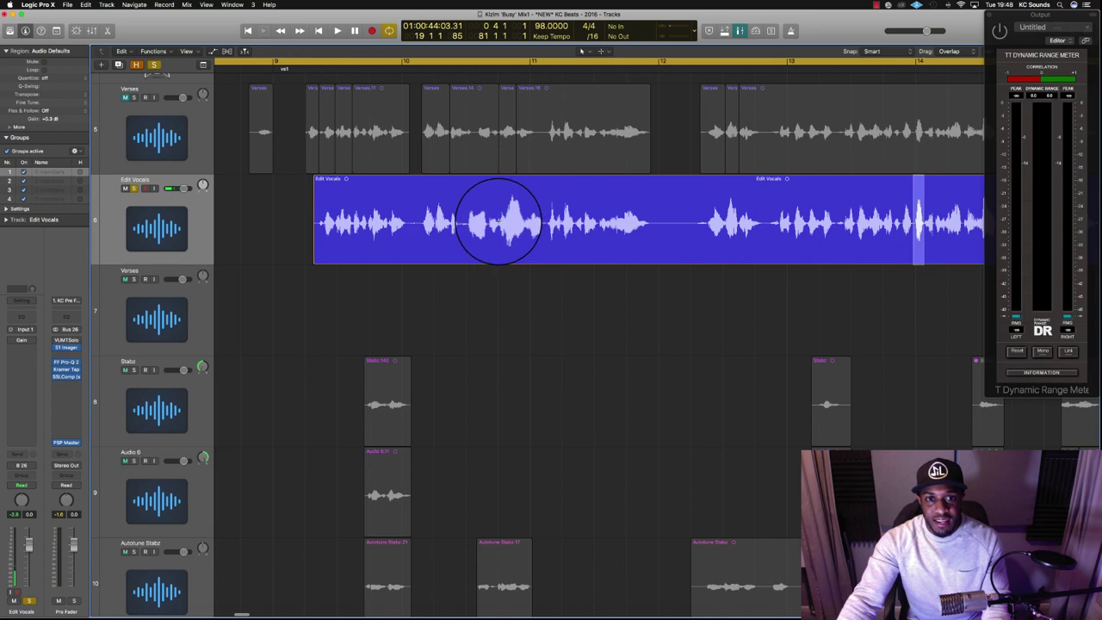
drag(491, 221, 515, 226)
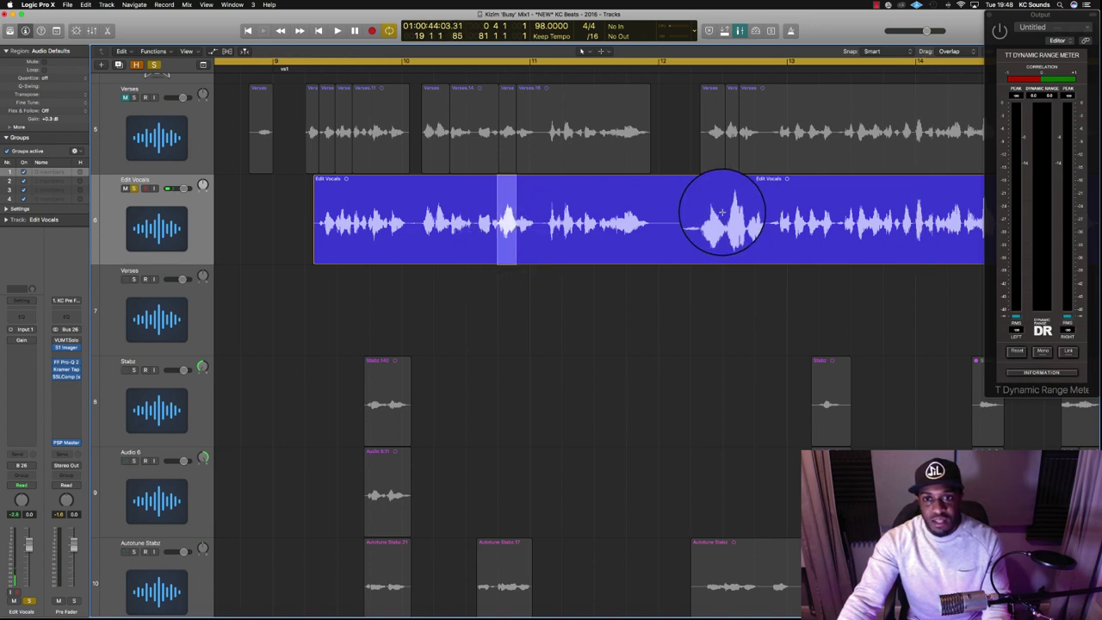
drag(714, 223, 738, 224)
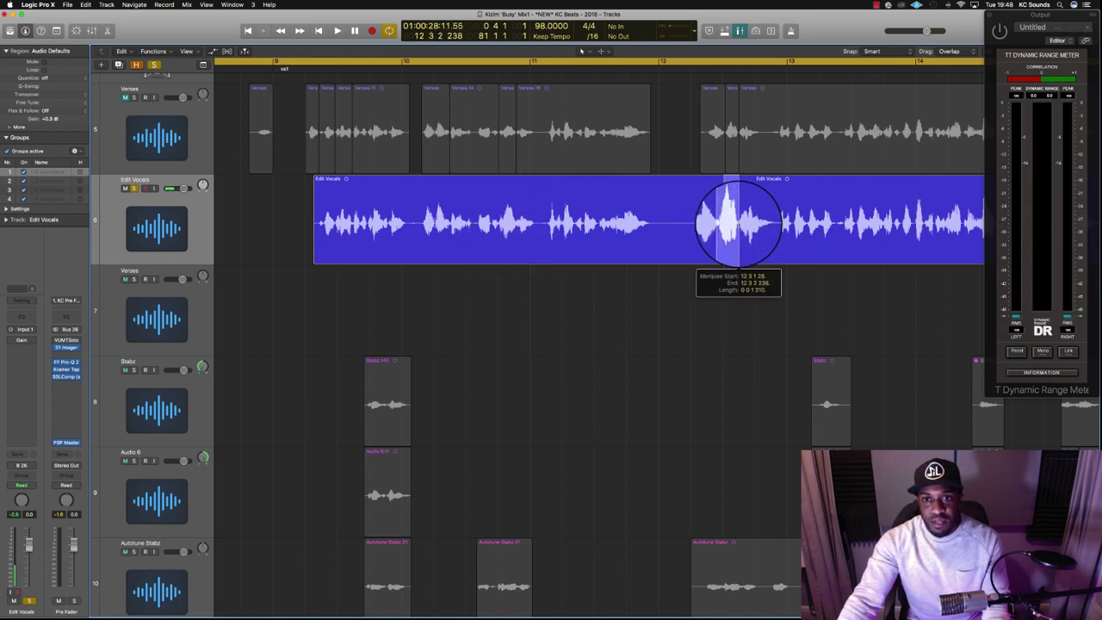
click(730, 226)
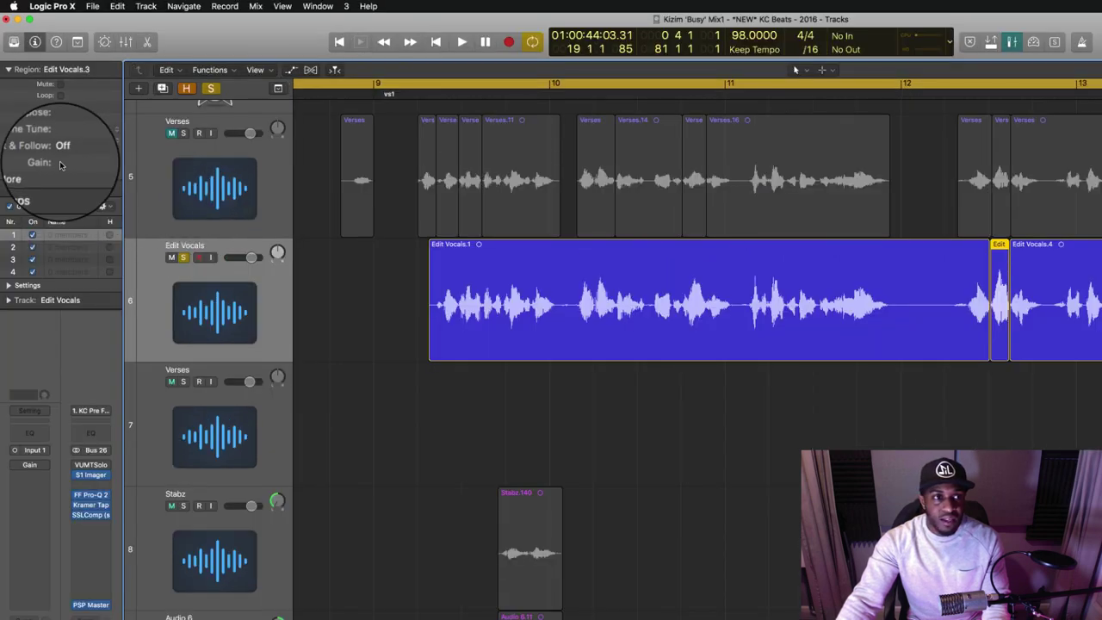
drag(60, 162, 60, 191)
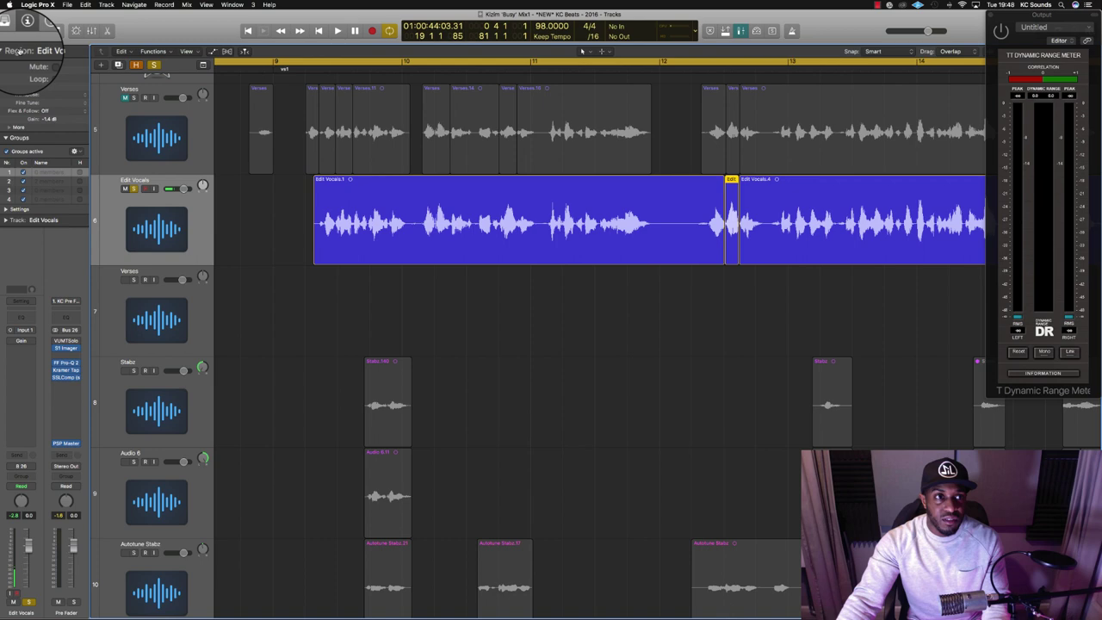
mouse_move(17, 50)
mouse_down()
mouse_move(636, 303)
mouse_move(614, 297)
mouse_up()
Split the next loud word into its own region and lower its gain to -1.4 dB
scroll(668, 258, right, 5)
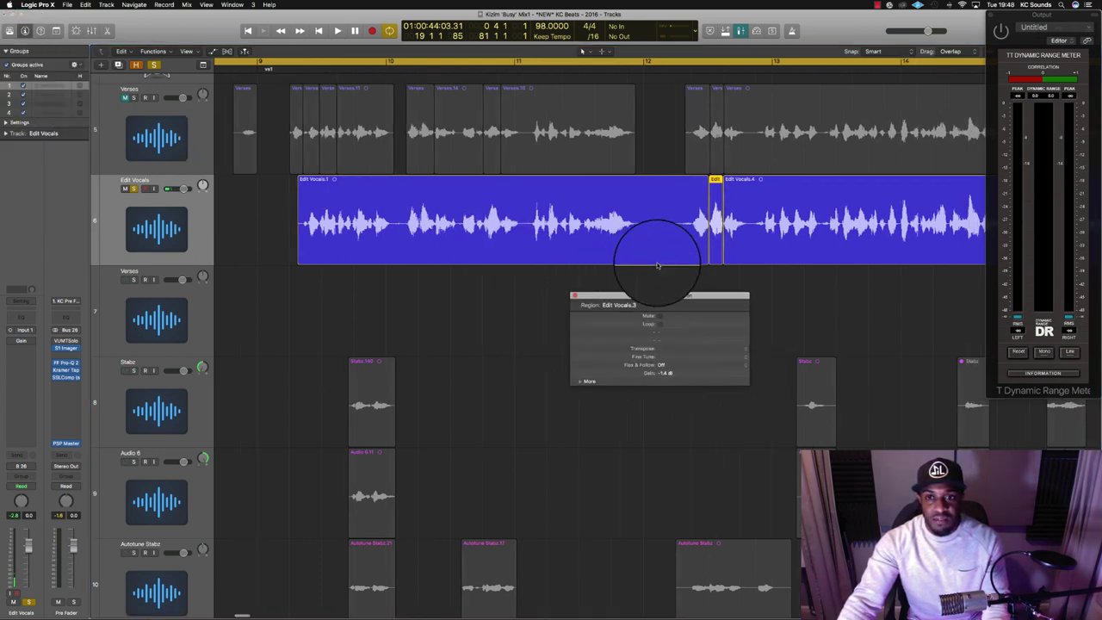
scroll(650, 316, right, 2)
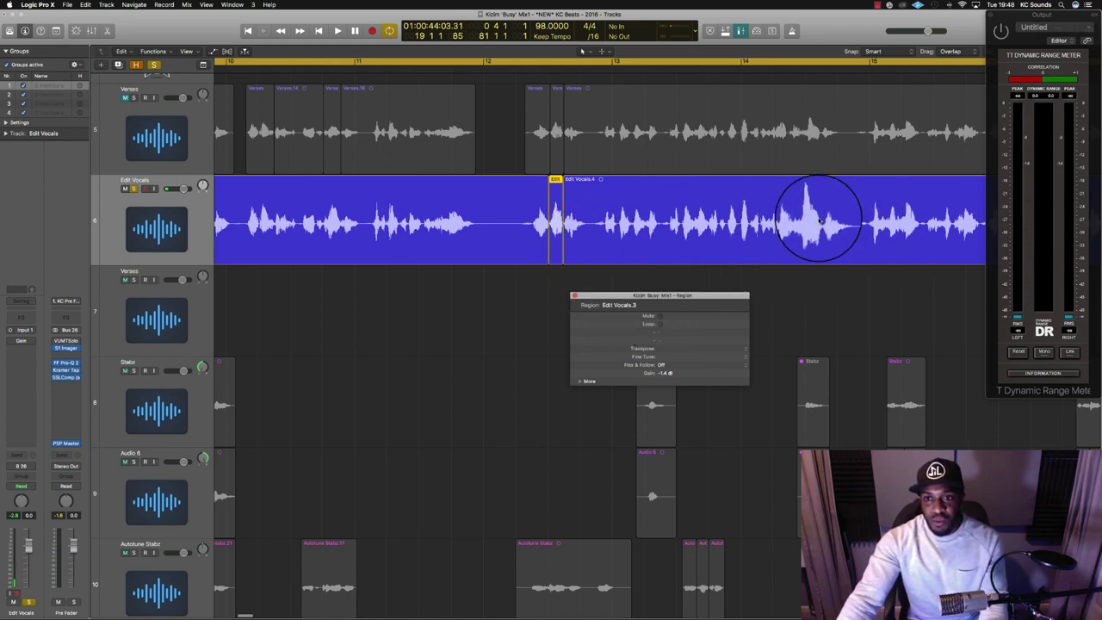
drag(780, 223, 820, 223)
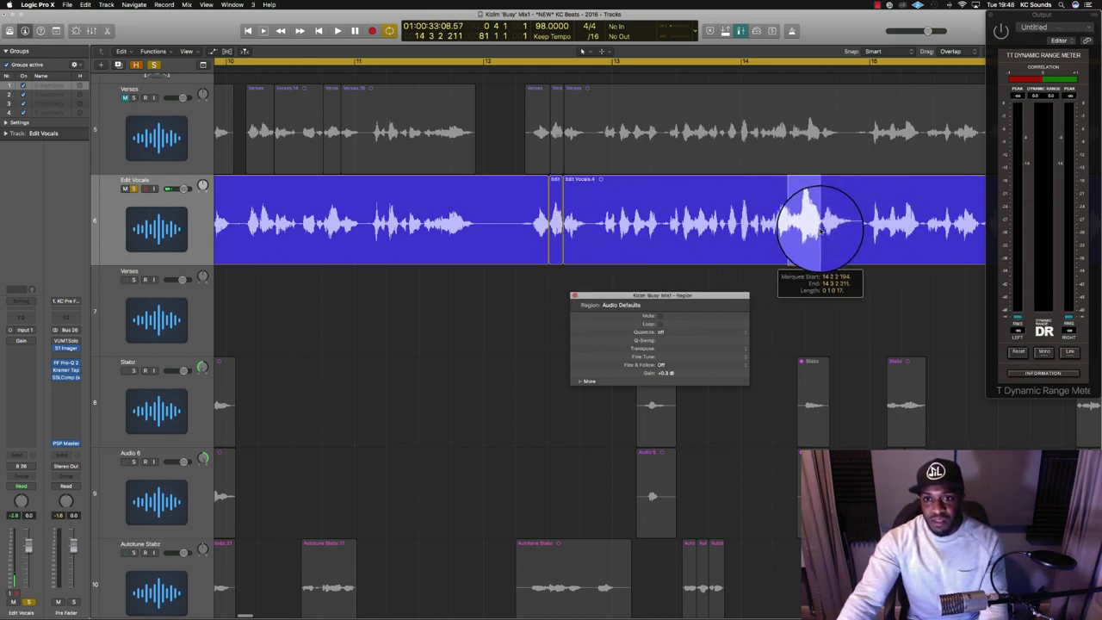
click(814, 222)
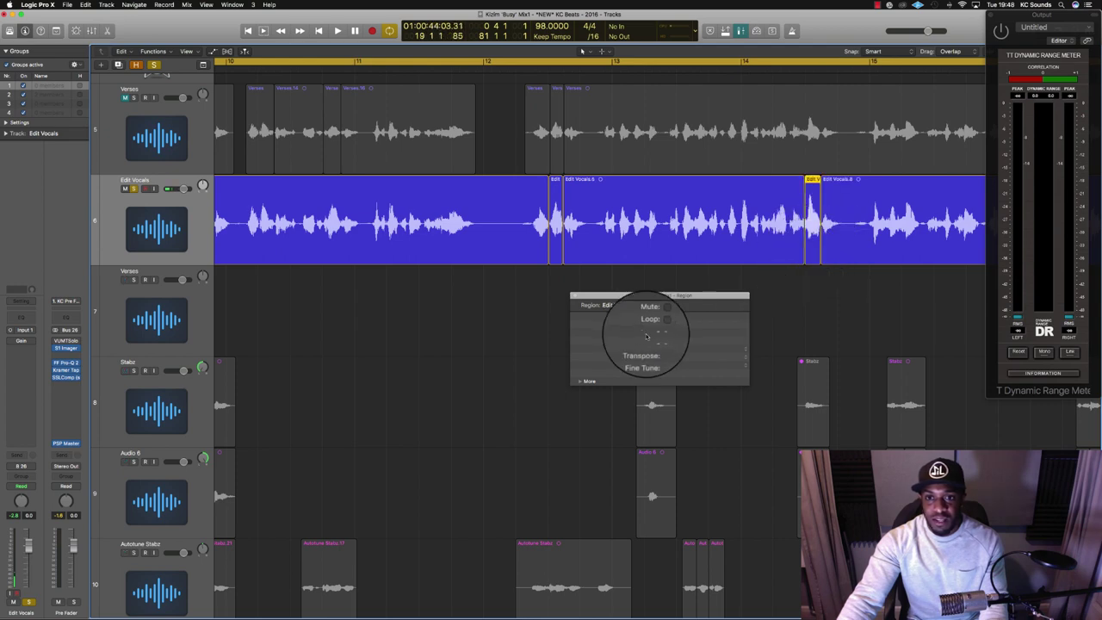
drag(668, 370, 660, 401)
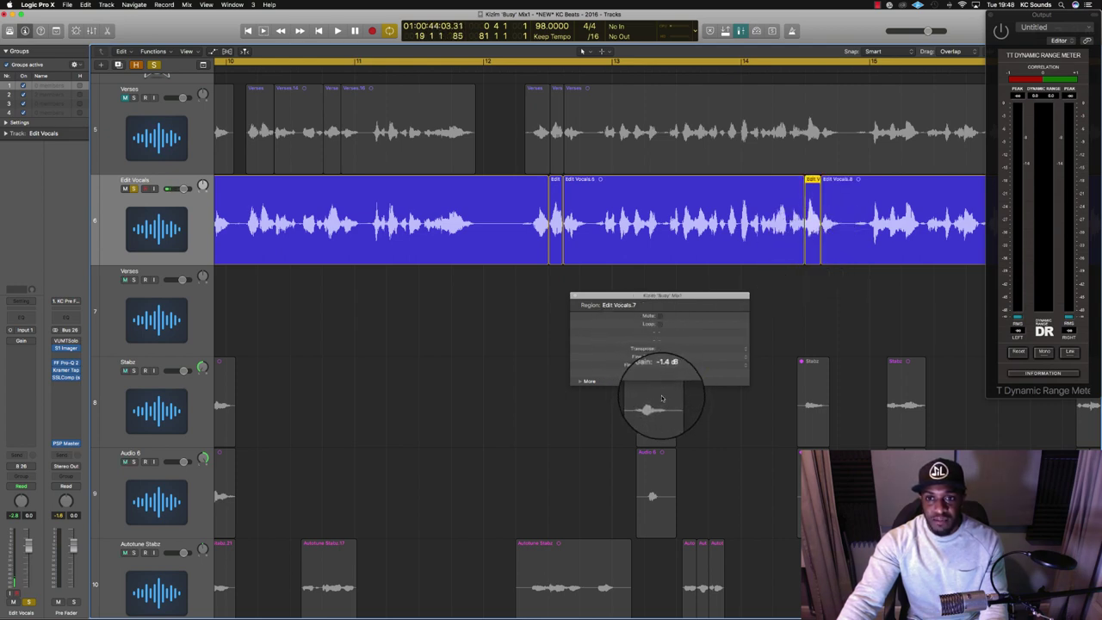
Split another loud word into Edit Vocals.11 and lower its gain to -1.7 dB
drag(739, 222, 746, 222)
click(743, 222)
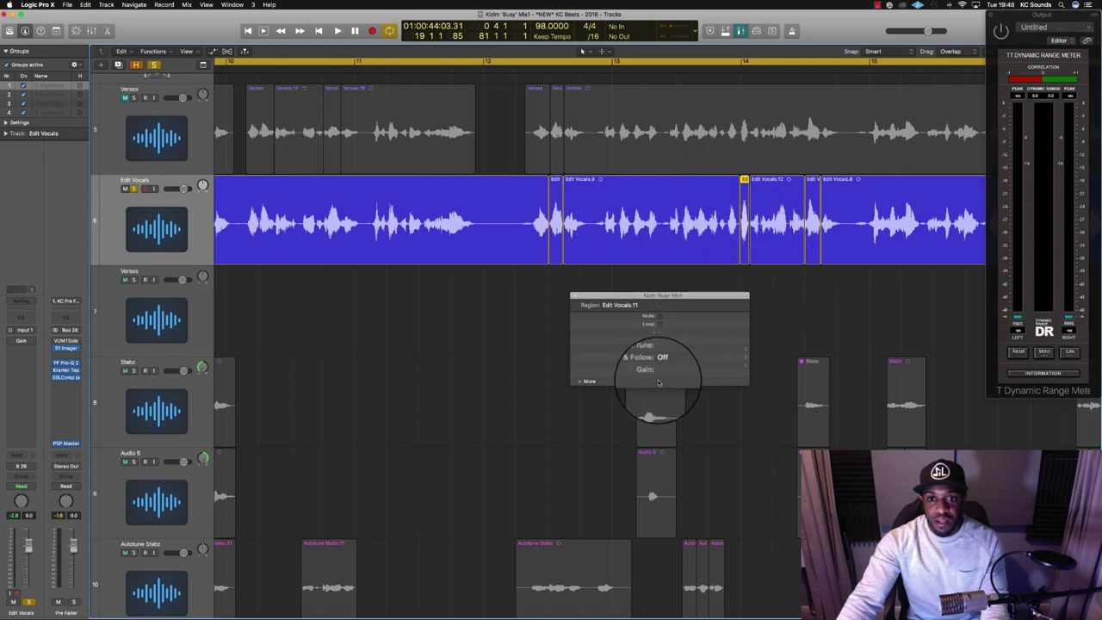
drag(658, 381, 663, 390)
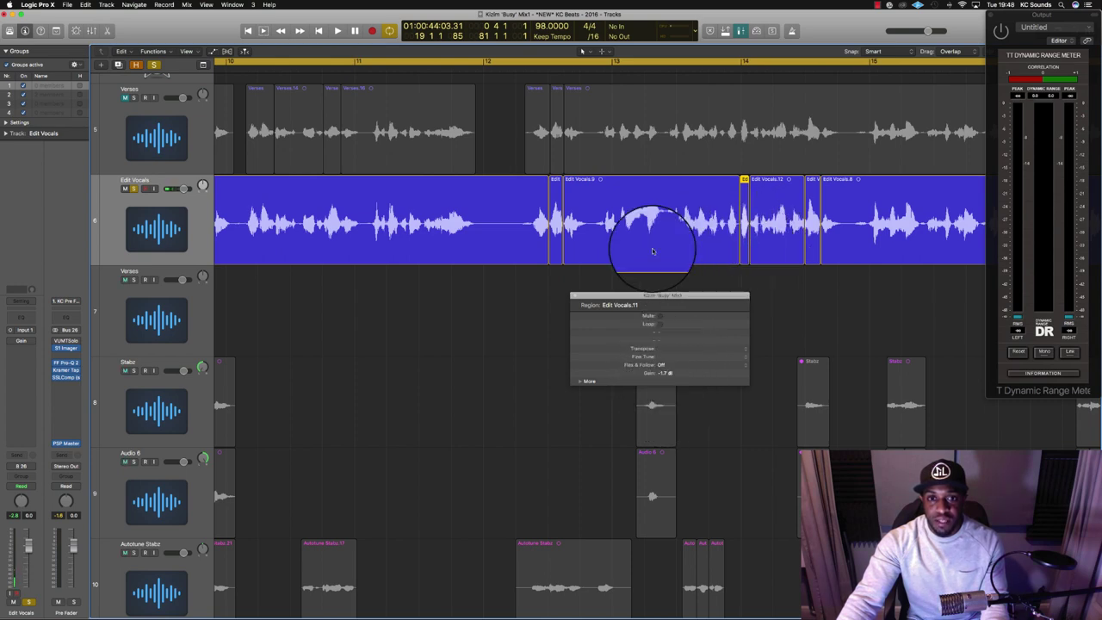
scroll(652, 241, right, 5)
scroll(652, 246, right, 5)
scroll(653, 250, right, 5)
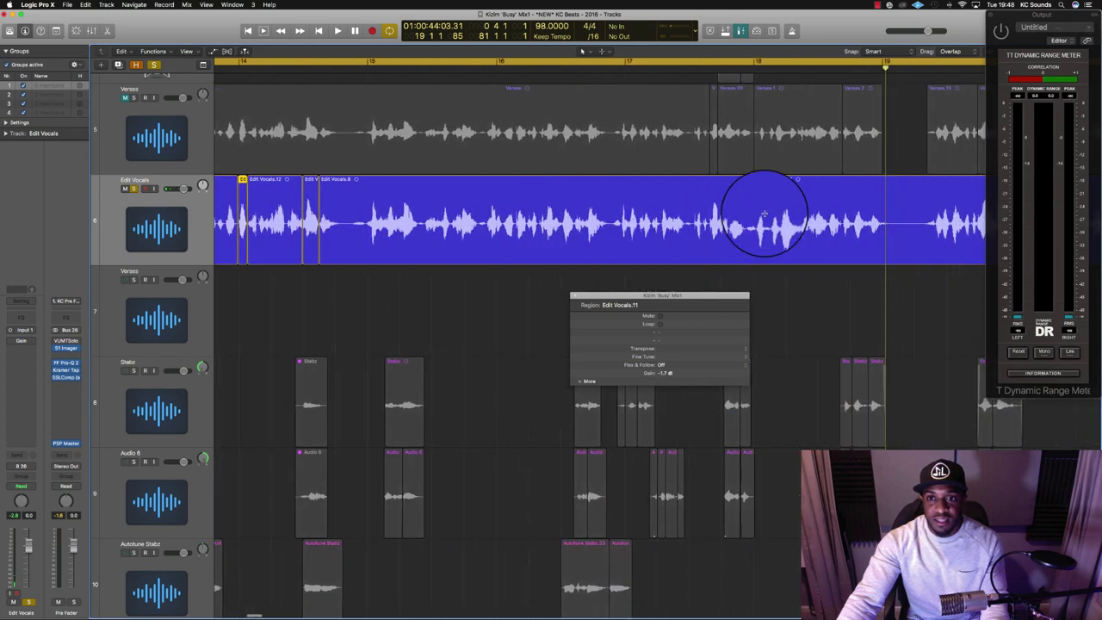
scroll(763, 217, right, 2)
scroll(763, 216, right, 5)
scroll(765, 215, right, 1)
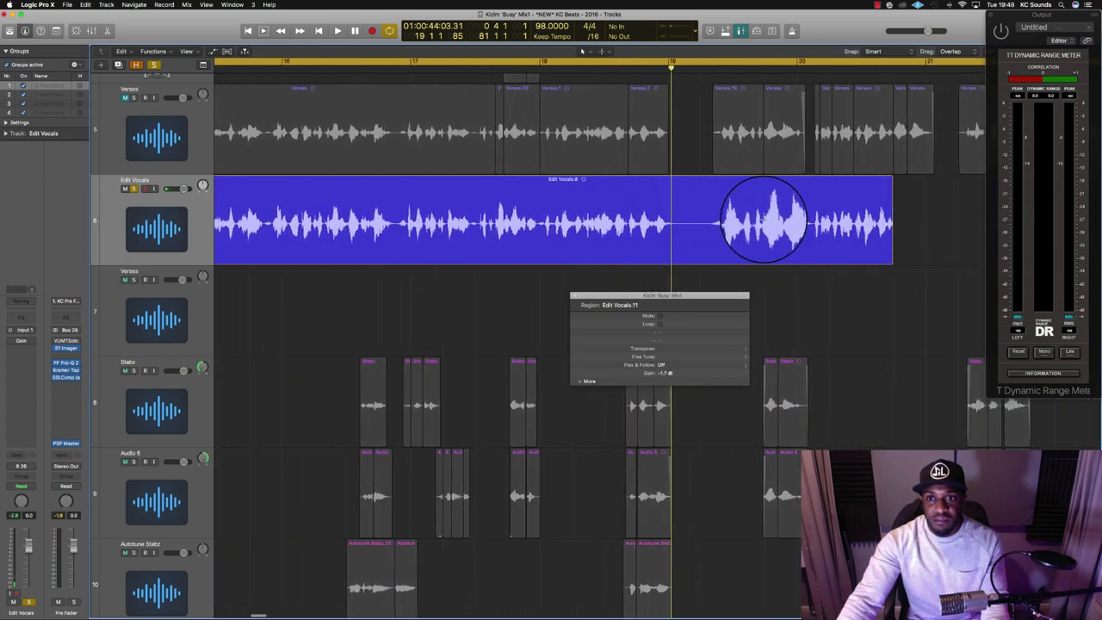
Split off a loud word near the end at -2.2 dB, and lower Edit Vocals.7 to about -2.8 dB
drag(763, 220, 798, 226)
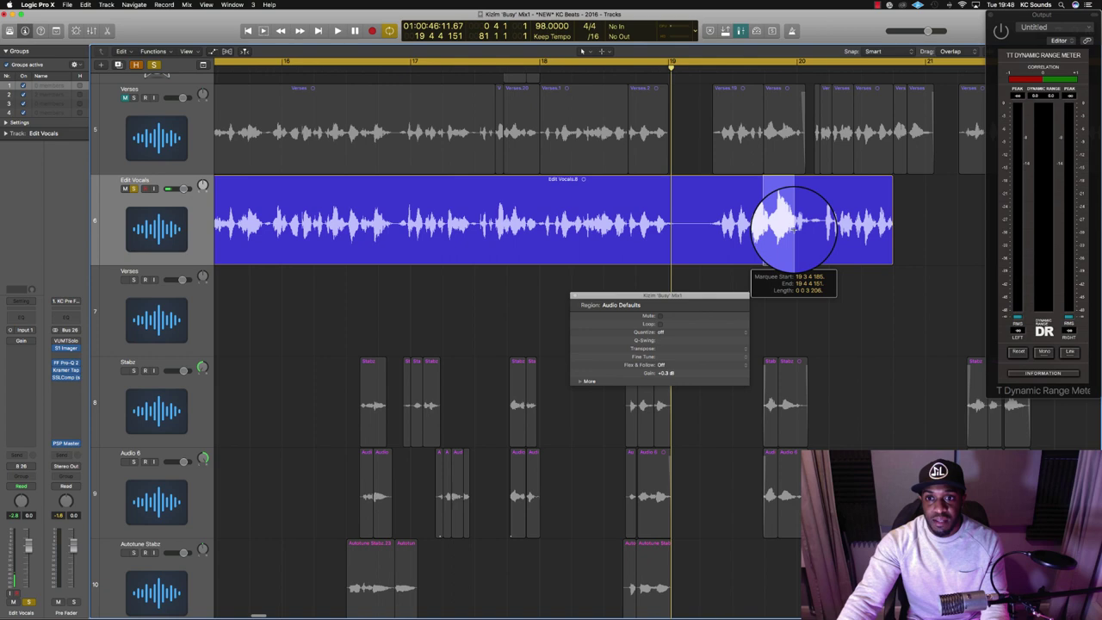
click(798, 225)
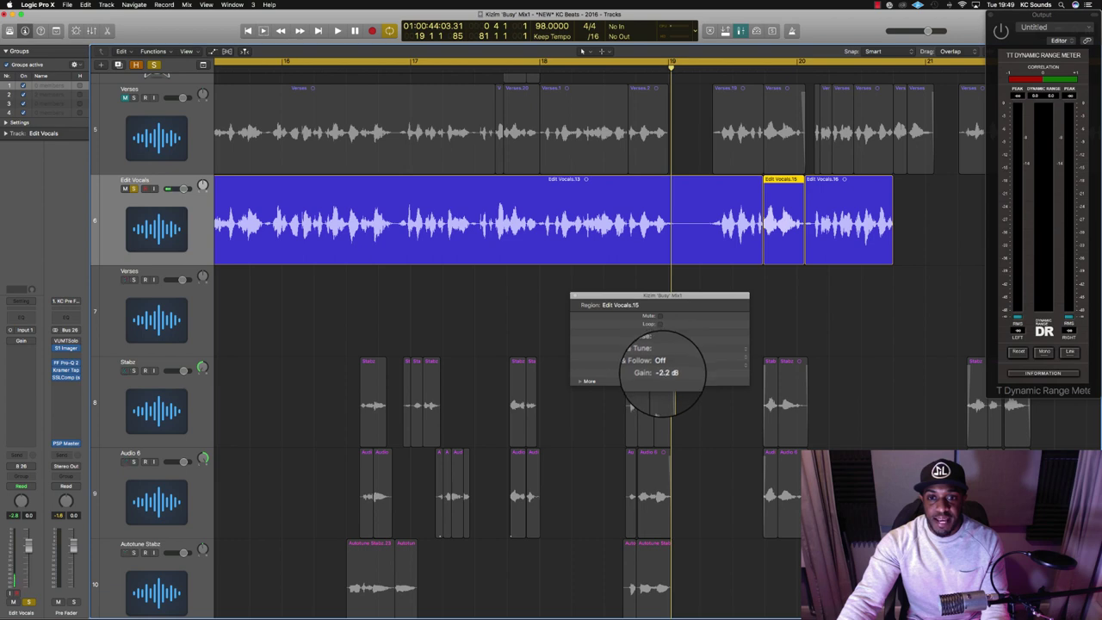
scroll(676, 238, down, 3)
scroll(775, 239, down, 2)
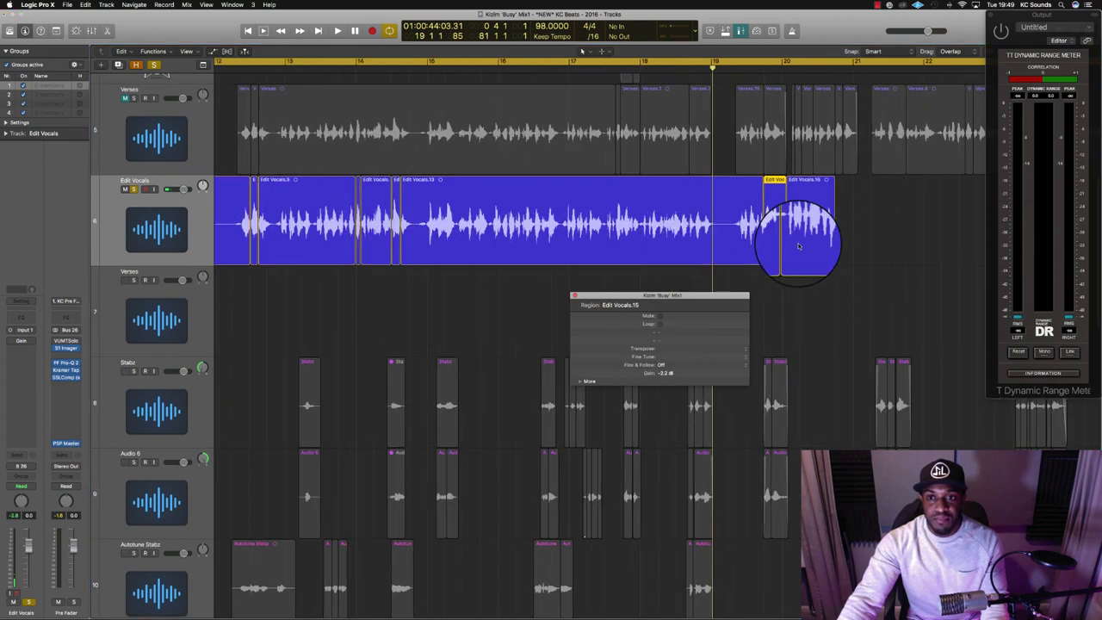
scroll(560, 226, left, 2)
click(425, 237)
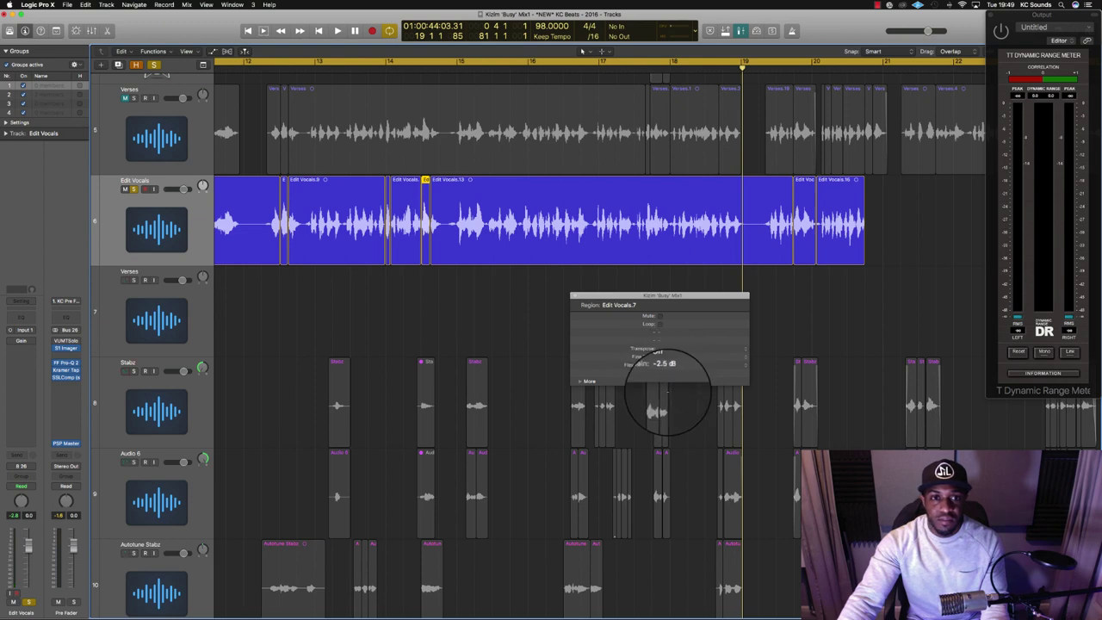
drag(665, 365, 659, 380)
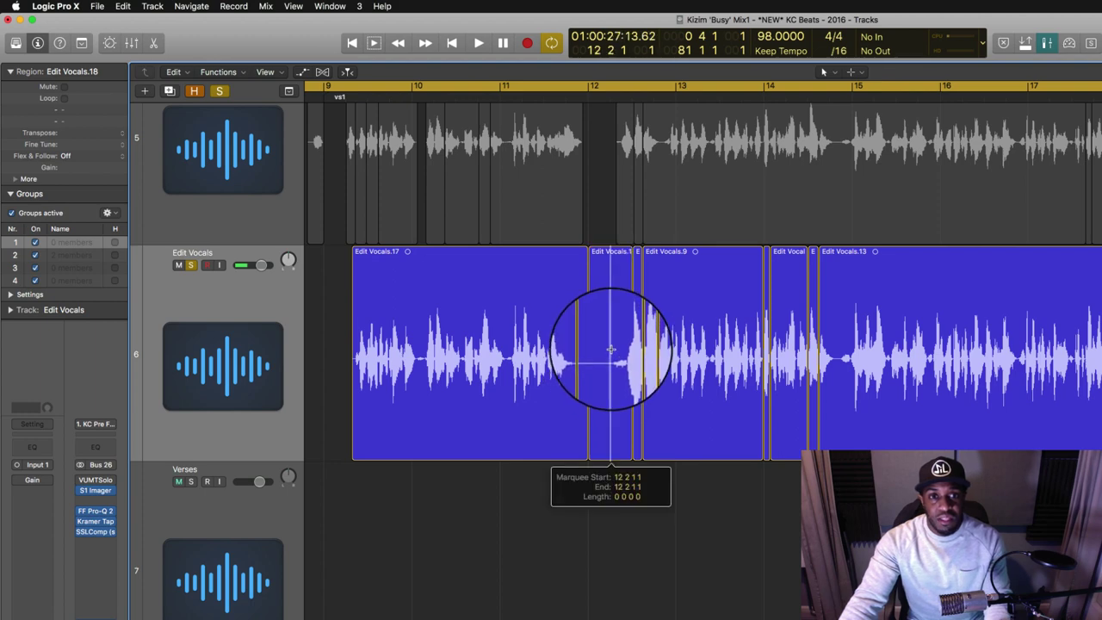
Cut out the short vocal piece before bar 12 and select Edit Vocals.17
click(609, 353)
key(Delete)
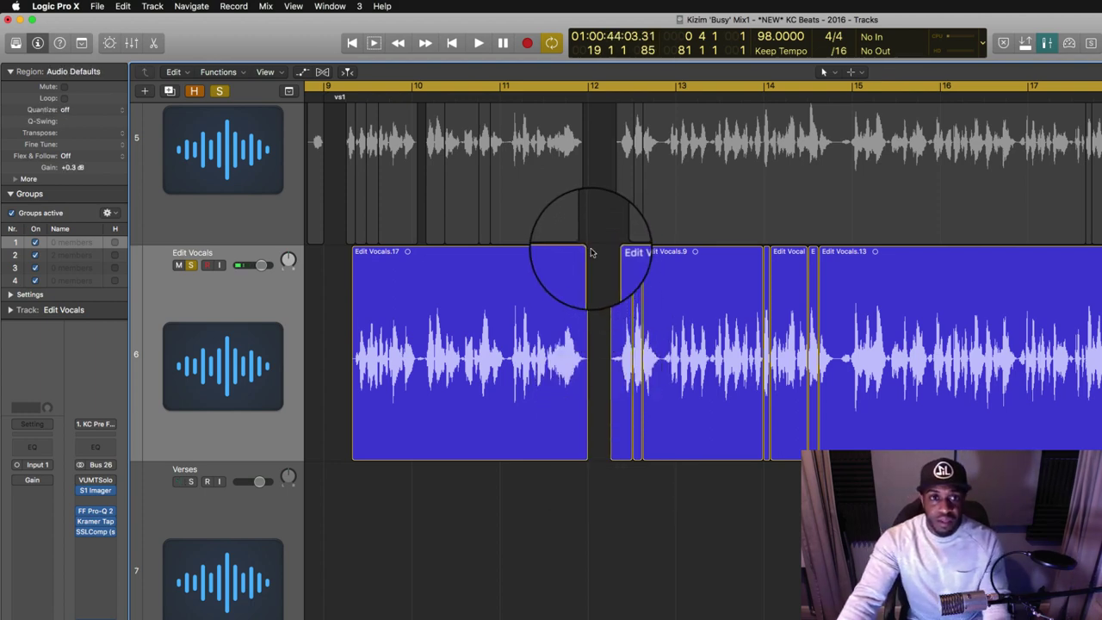
click(582, 250)
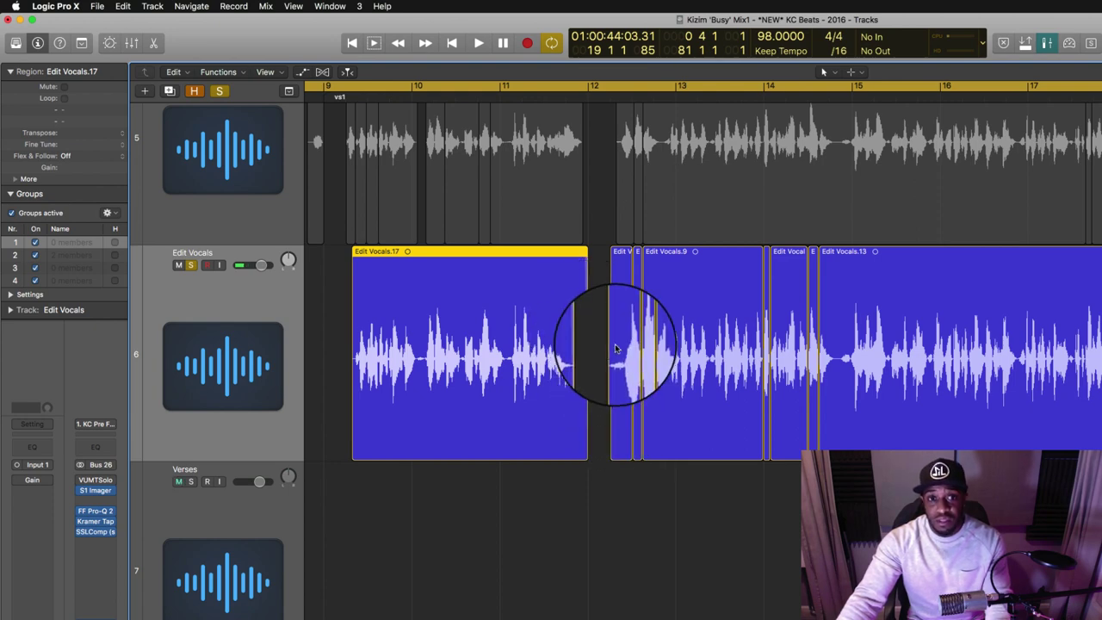
scroll(574, 431, up, 3)
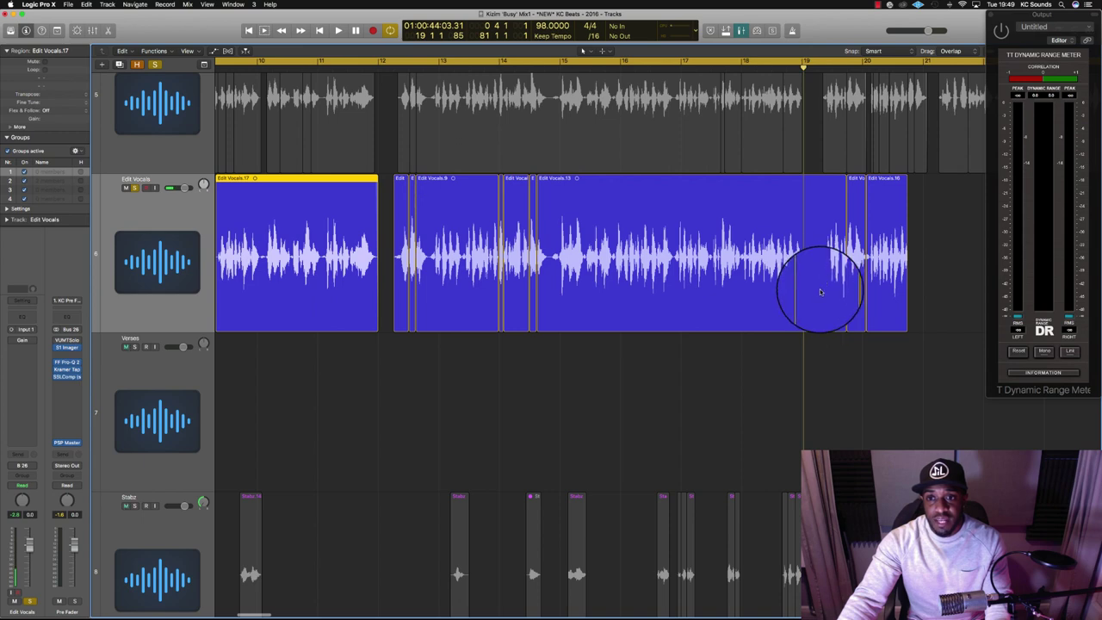
key(a)
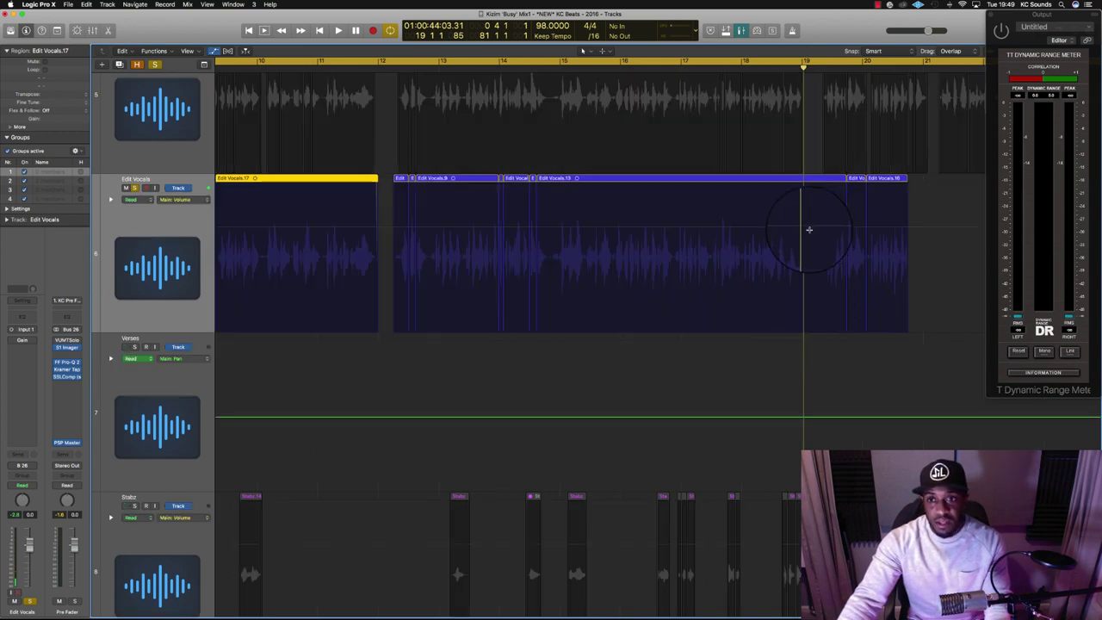
drag(804, 229, 821, 250)
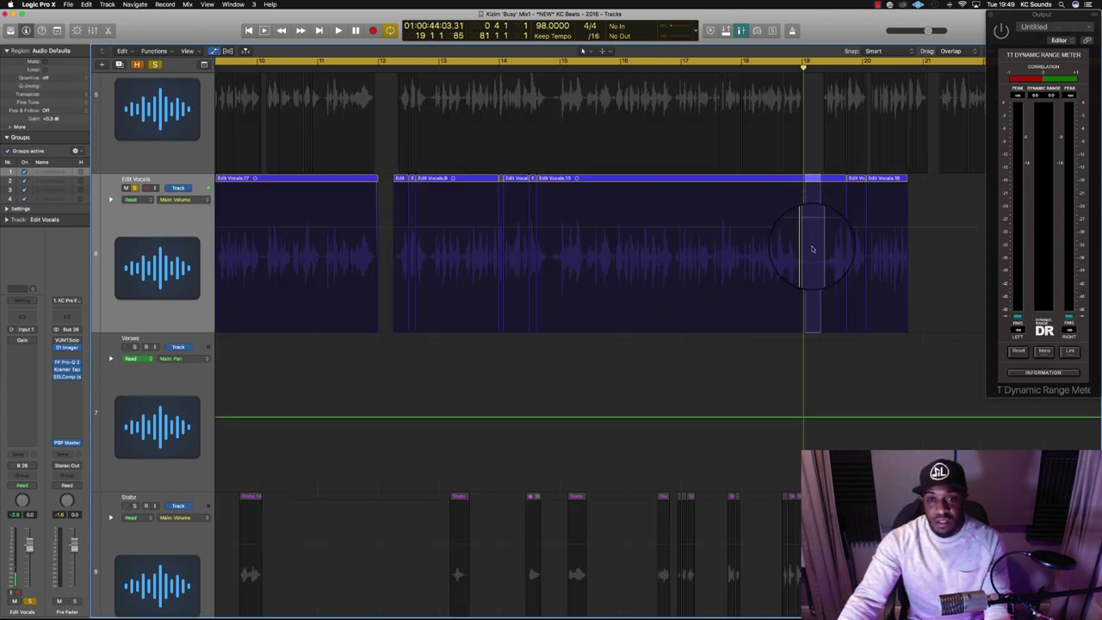
key(a)
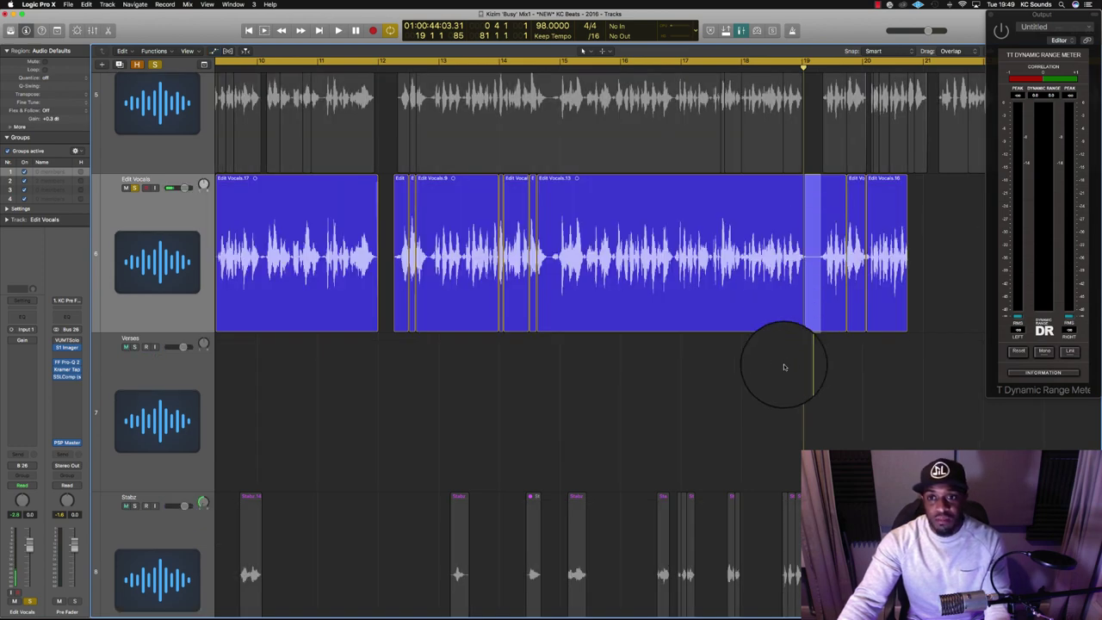
click(770, 366)
ctrl+alt+click(734, 365)
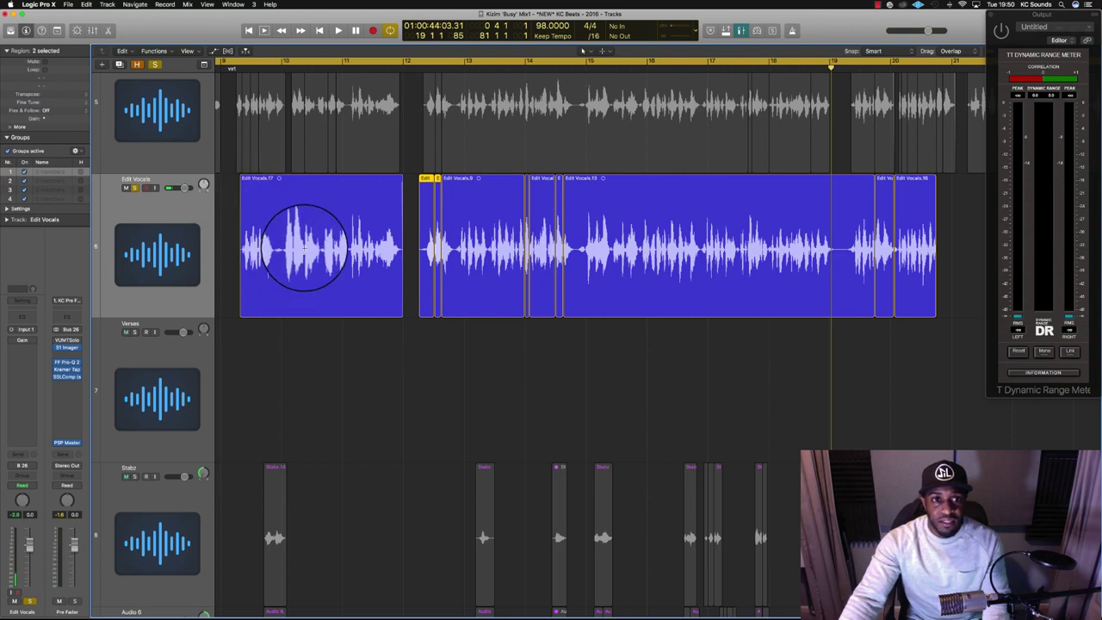
Split a loud word out of Edit Vocals.17, audition it, and select Edit Vocals.3
drag(303, 248, 291, 248)
click(297, 248)
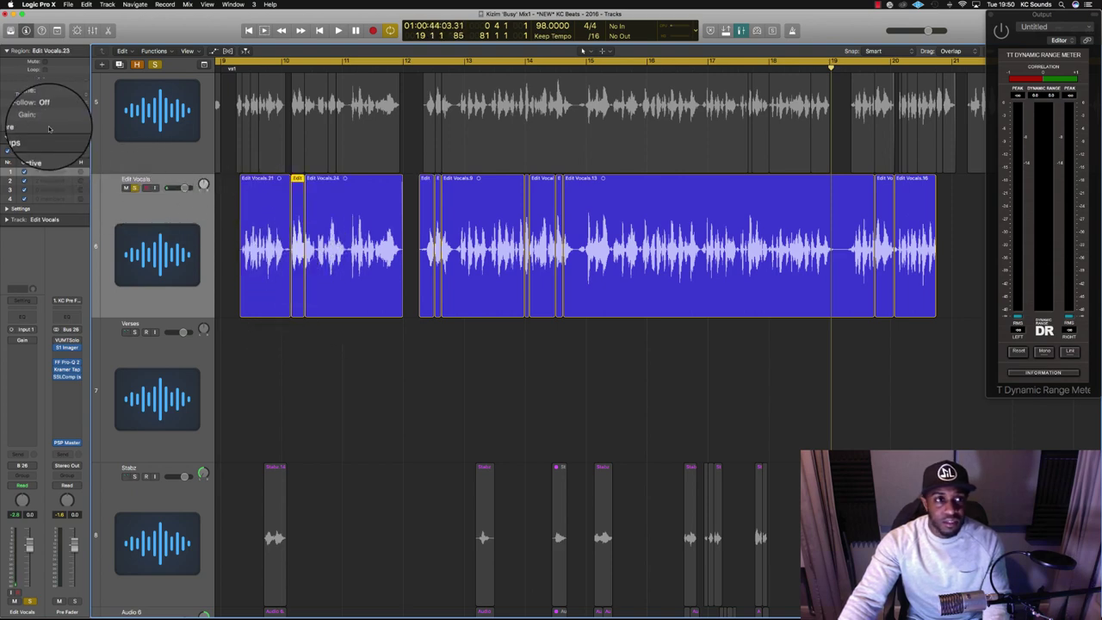
key(space)
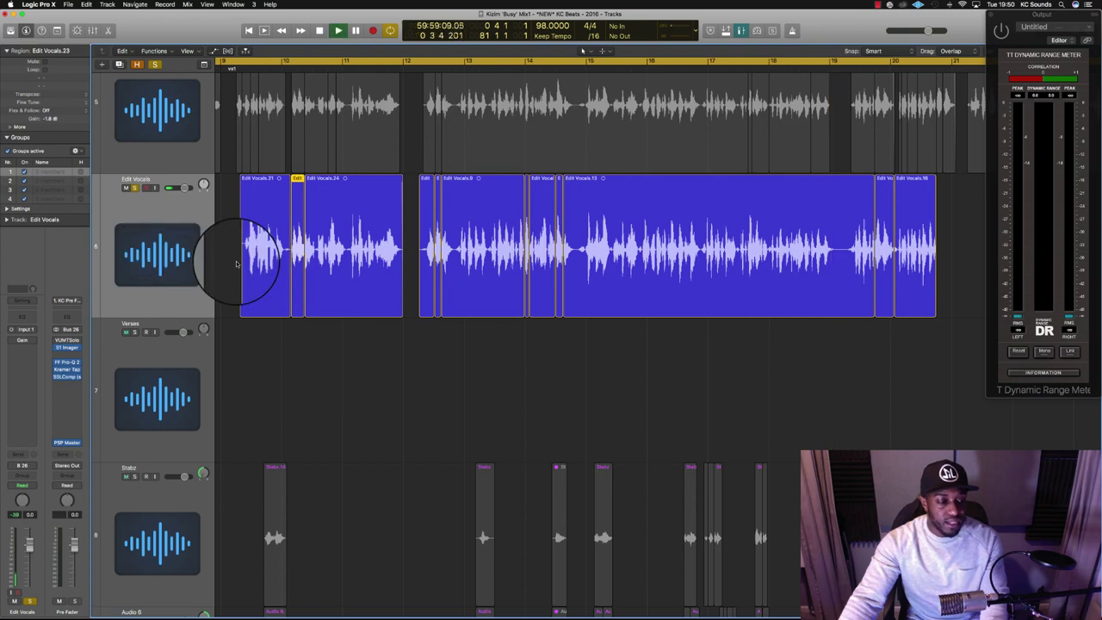
click(234, 243)
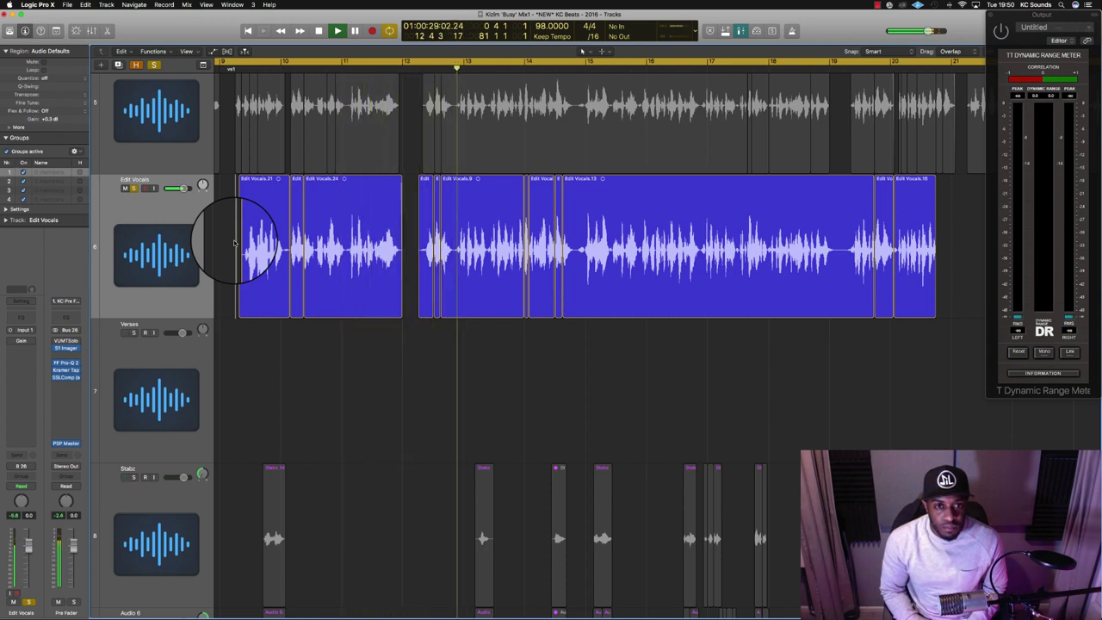
click(435, 307)
Set Edit Vocals.3 to -3.0 dB and split a loud word from Edit Vocals.13 into Edit Vocals.27 at -1.0 dB
drag(47, 123, 47, 105)
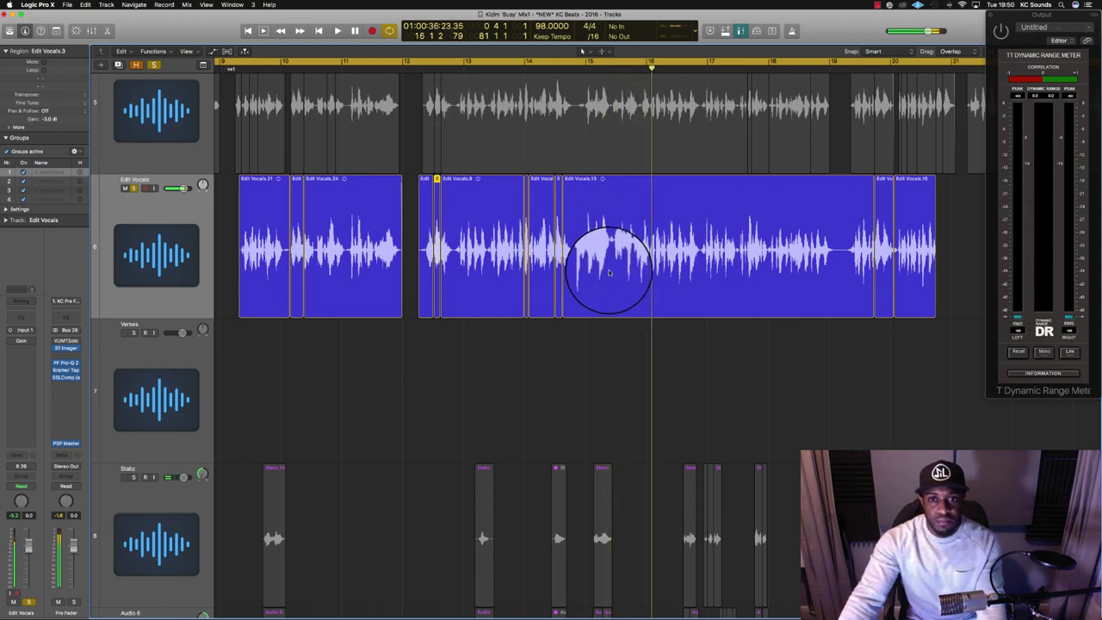
drag(609, 262, 578, 267)
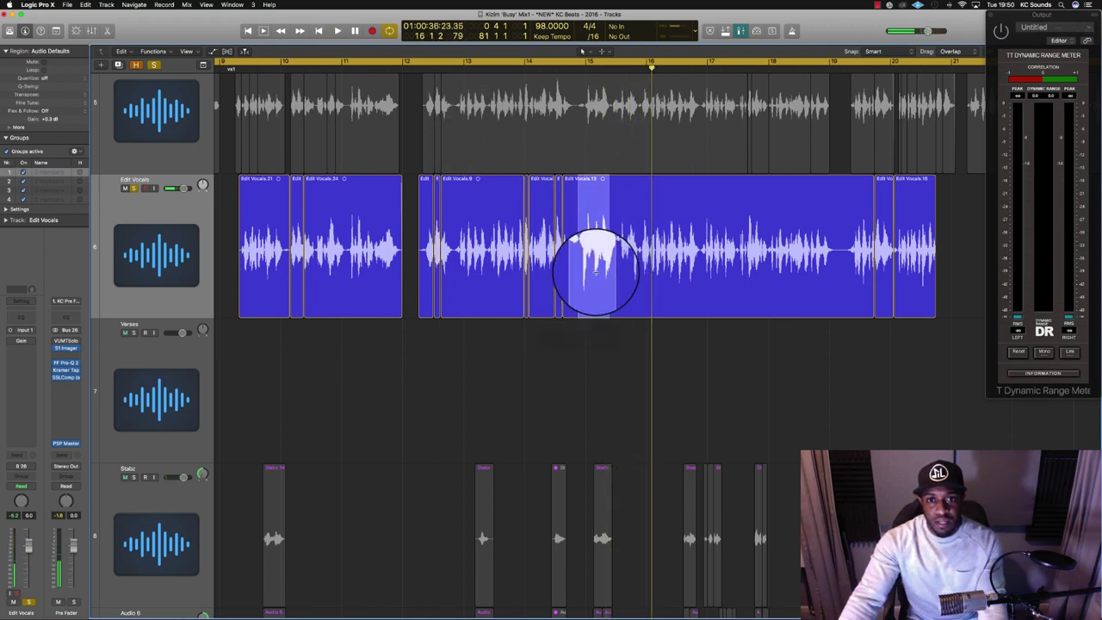
click(604, 286)
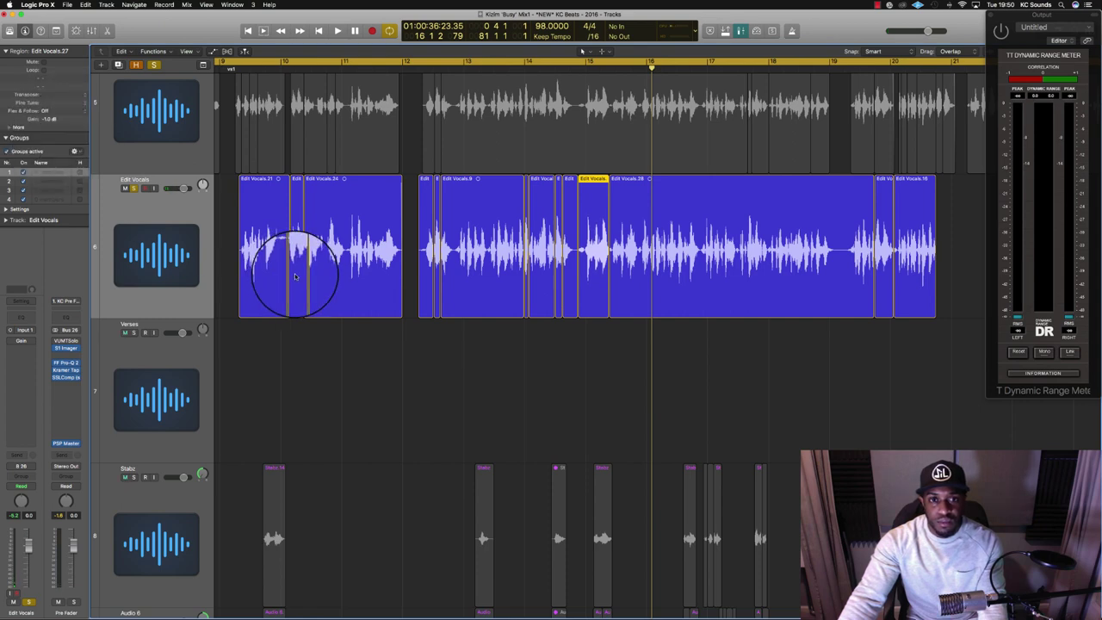
Audition the vocal edits from an earlier playback start point
click(411, 251)
key(space)
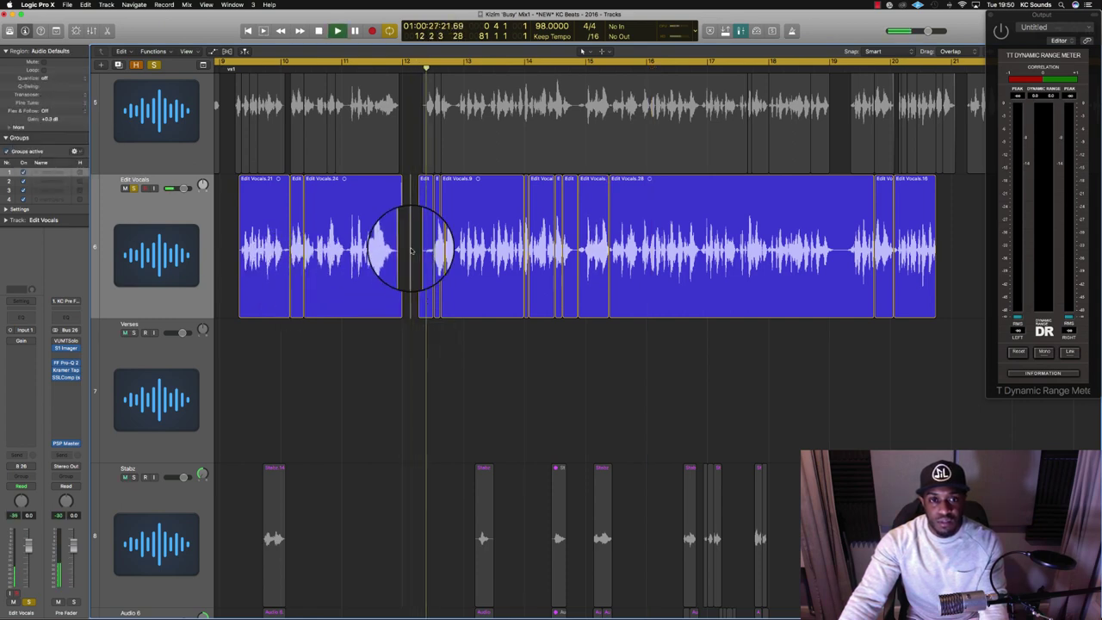
key(space)
key(space)
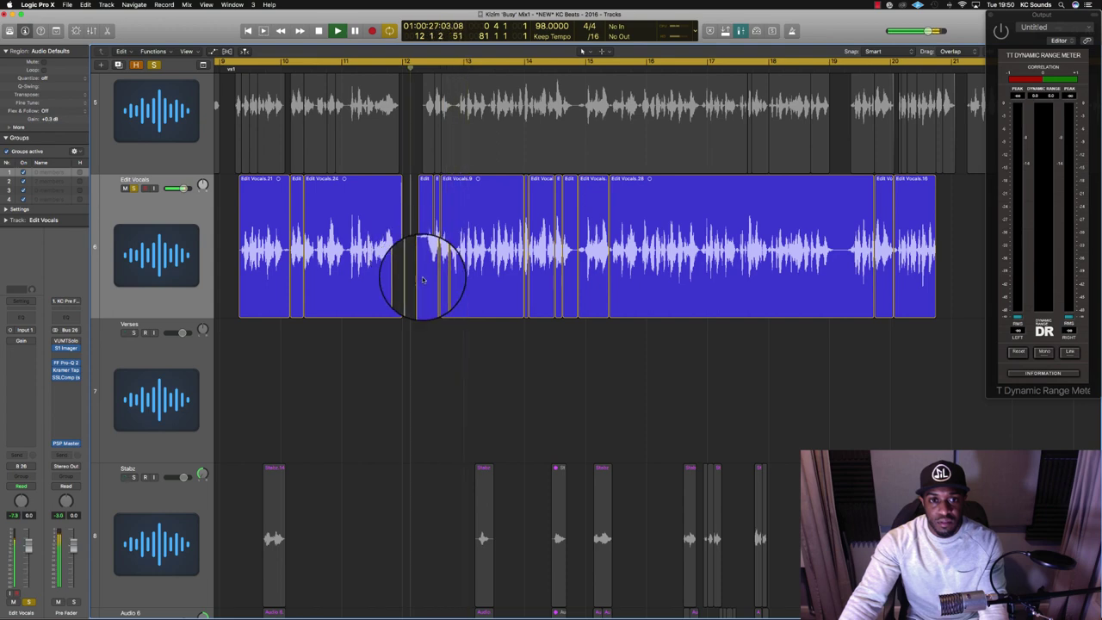
key(space)
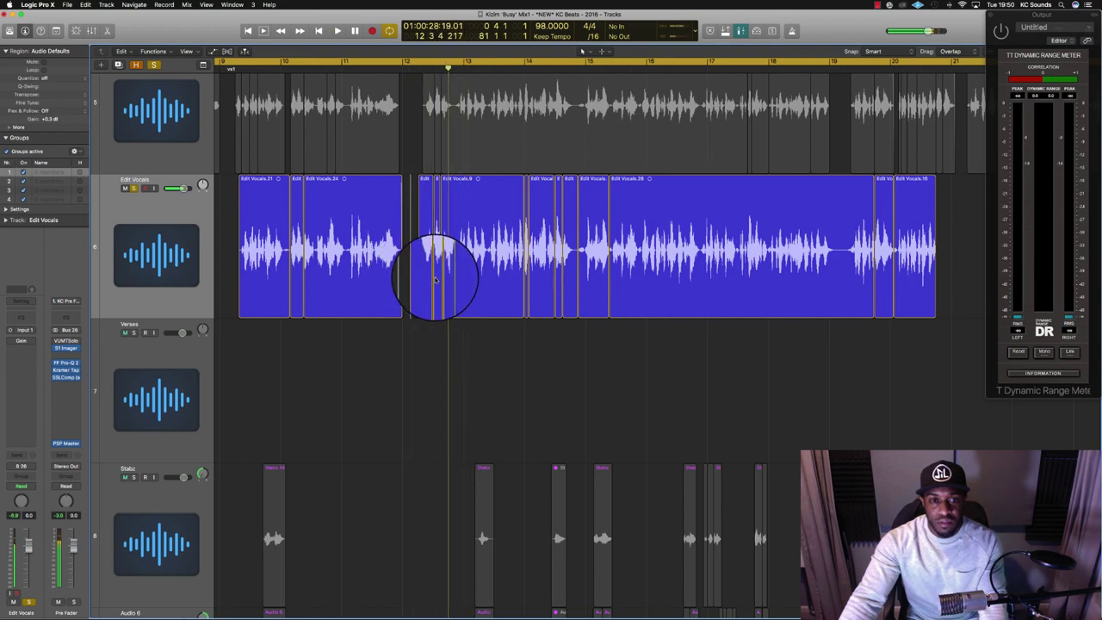
scroll(455, 283, up, 5)
scroll(584, 303, up, 5)
Locate the quiet word by playback, split it out of Edit Vocals.9, and raise its gain
click(590, 301)
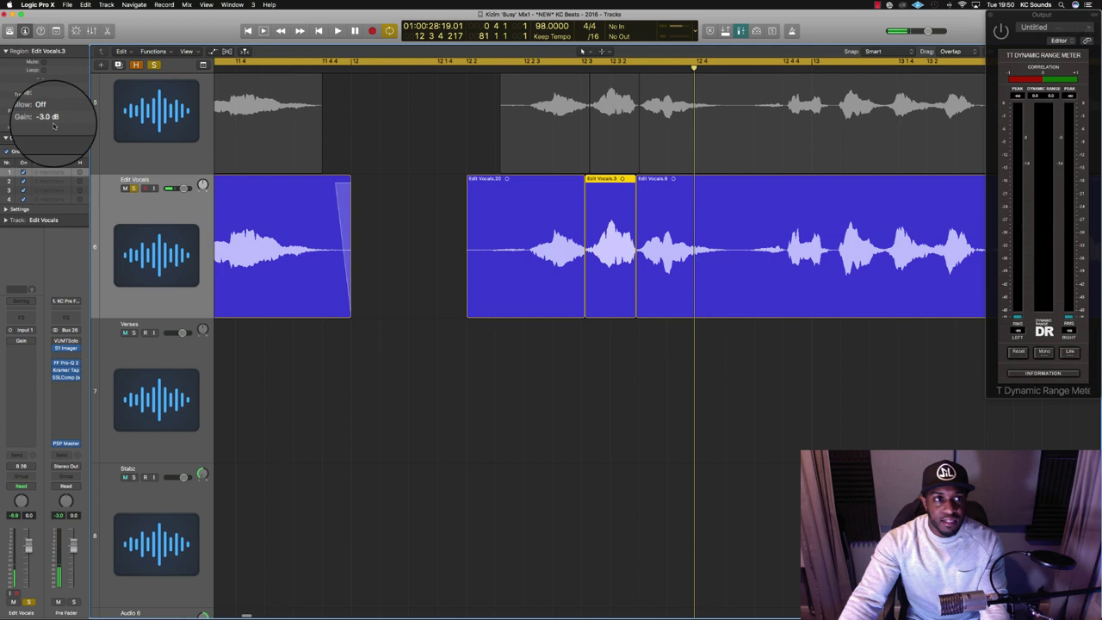
drag(456, 289, 458, 282)
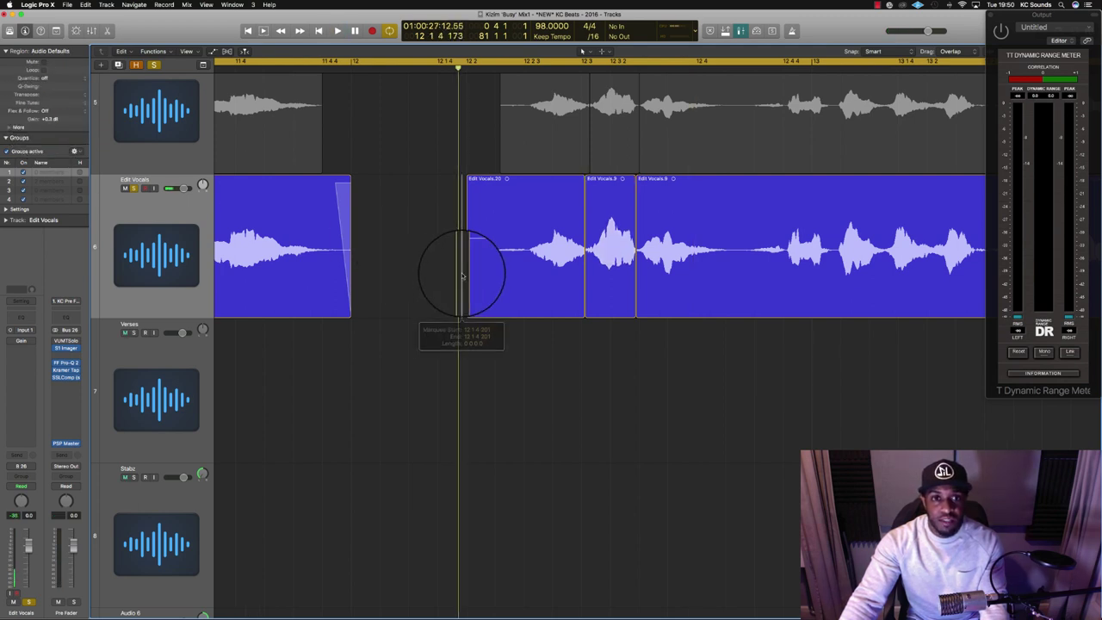
key(space)
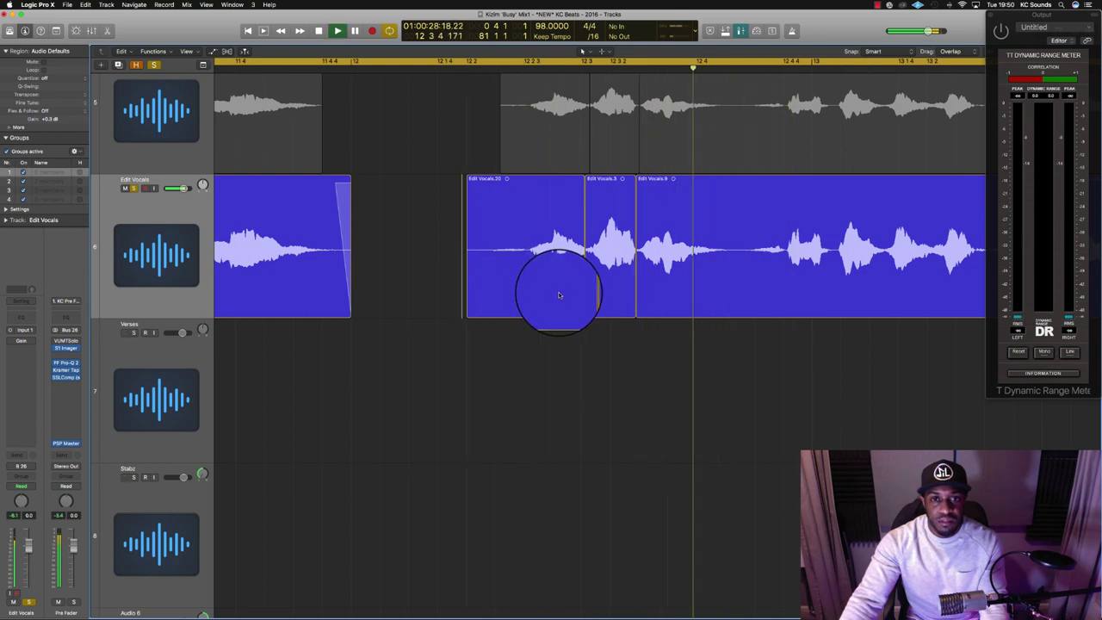
key(space)
click(730, 267)
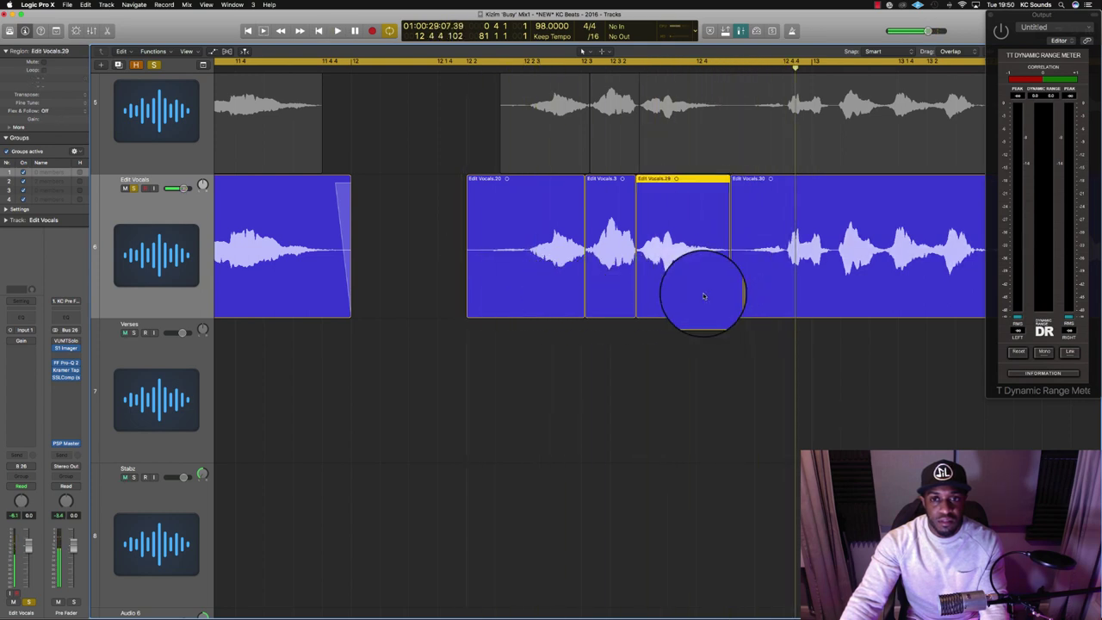
click(65, 120)
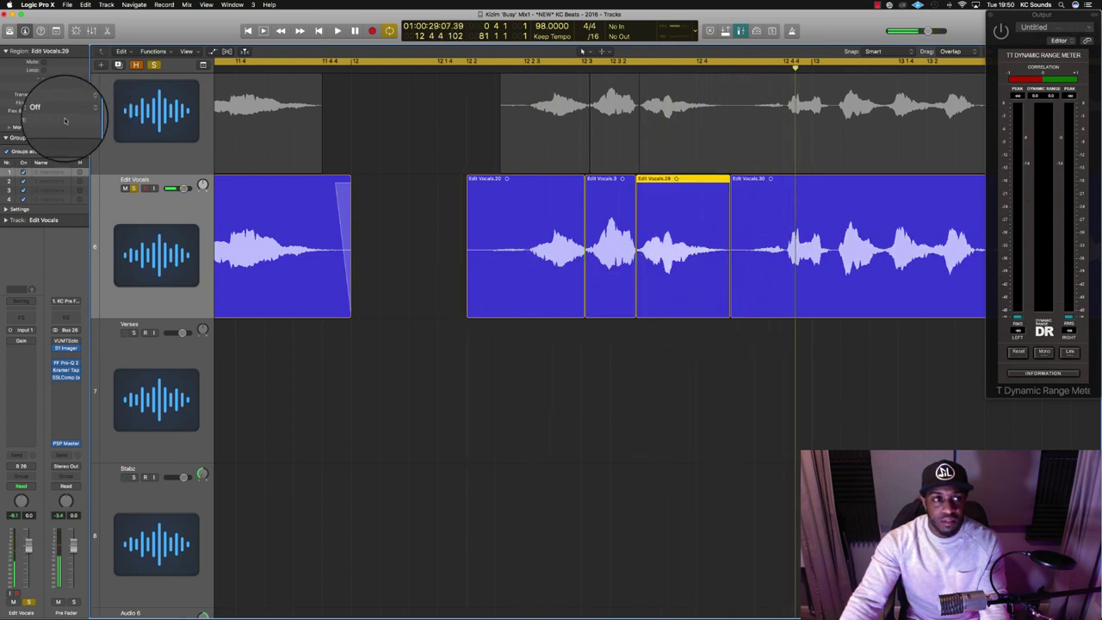
Audition the edits, replaying Edit Vocals.29 at its new level
click(448, 229)
key(space)
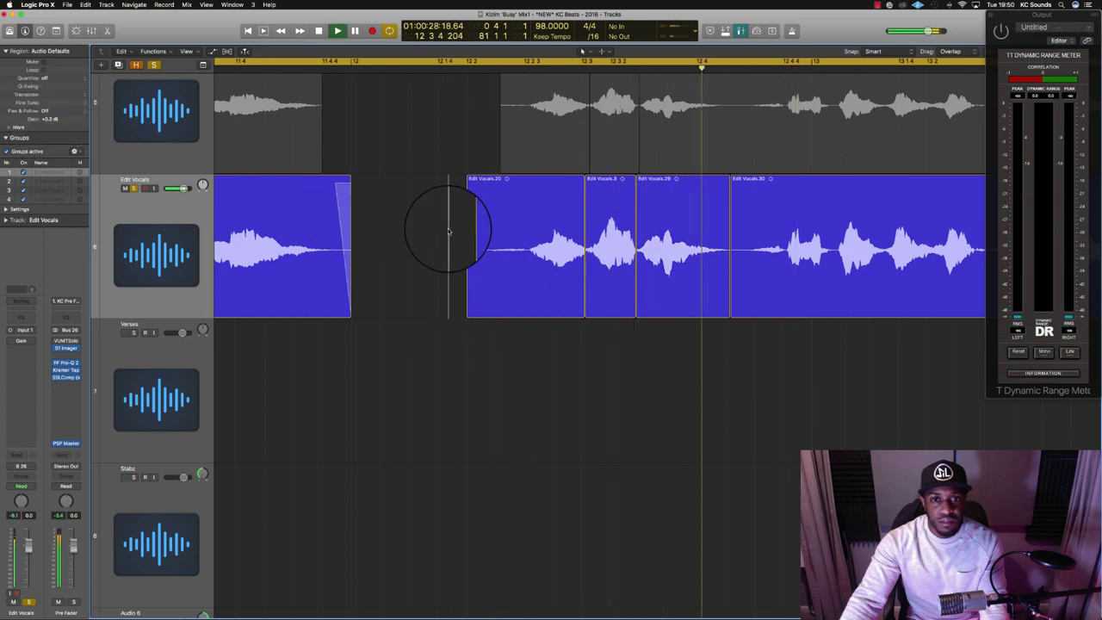
key(space)
click(654, 284)
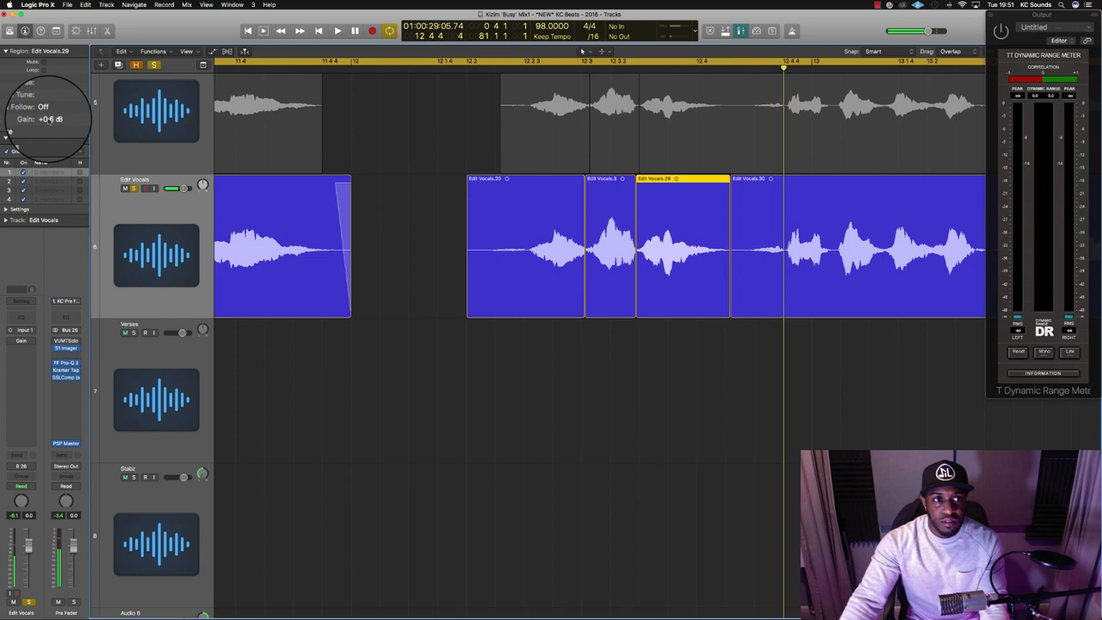
click(445, 257)
key(space)
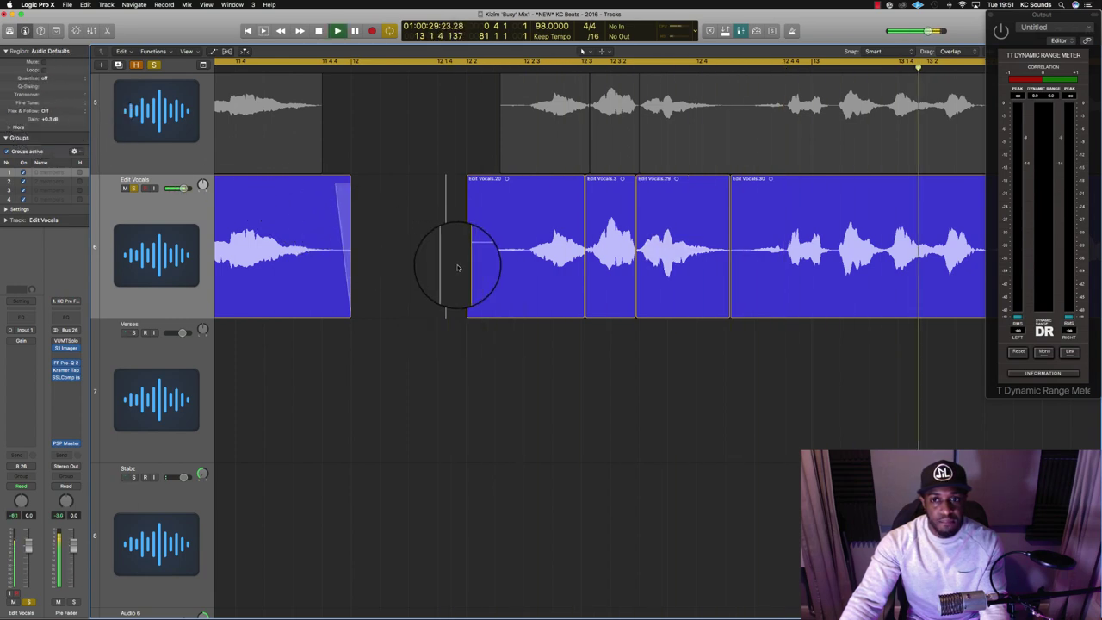
scroll(452, 262, right, 5)
Scroll right toward bar 14, select Edit Vocals.7, and stop playback
scroll(458, 268, right, 3)
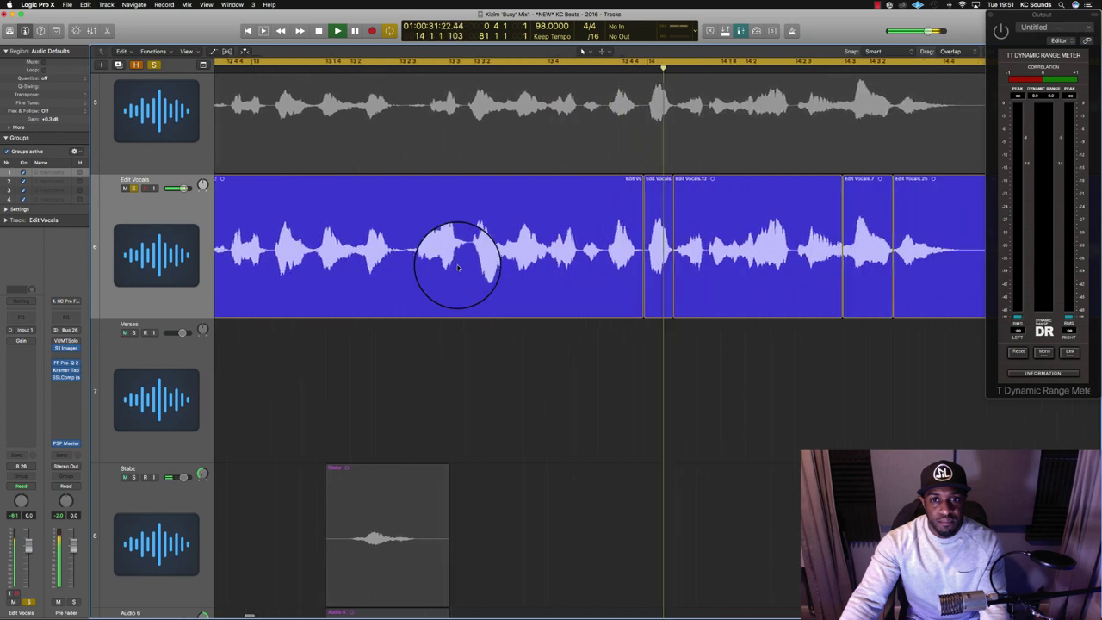
scroll(458, 268, right, 2)
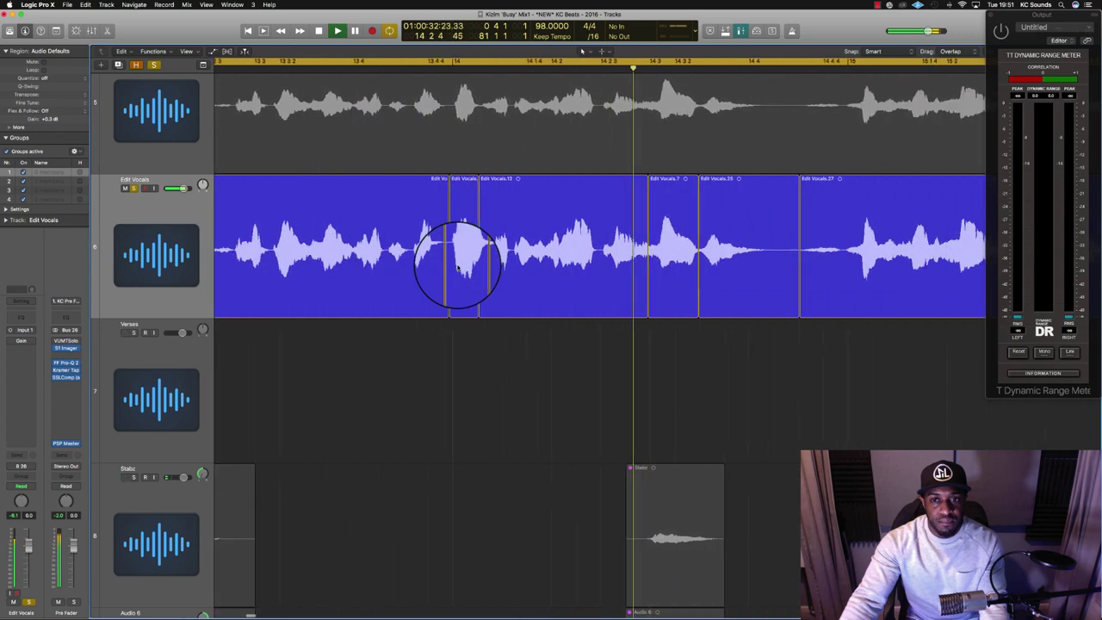
click(657, 259)
key(space)
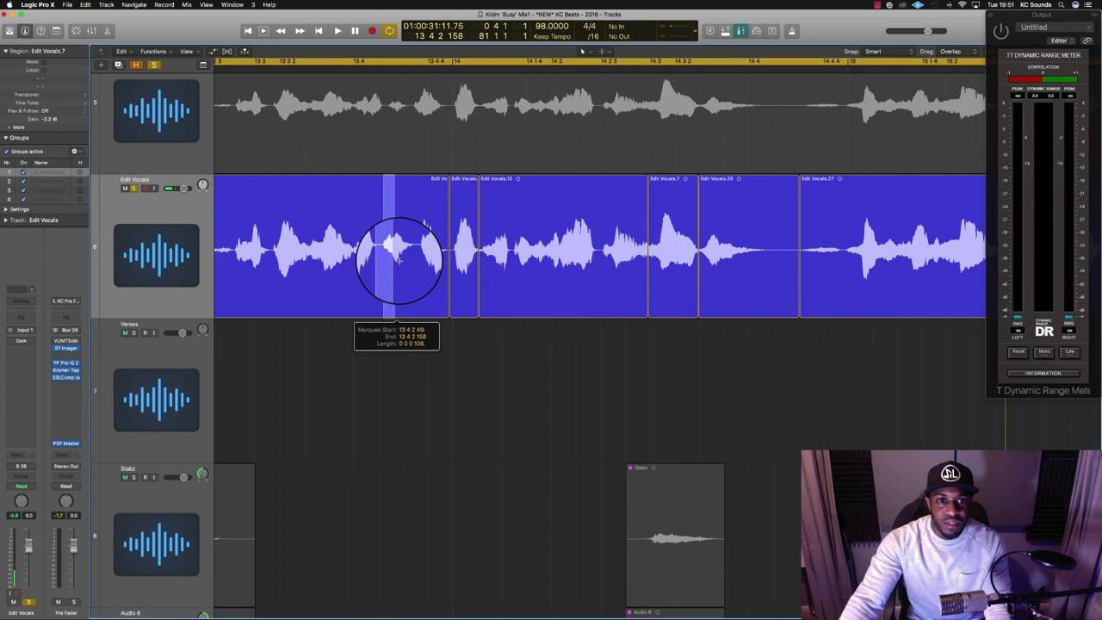
Split the short word before bar 14 into region Edit Vocals.33 and boost its gain to about +0.8 dB
mouse_move(382, 227)
mouse_down()
mouse_move(411, 259)
mouse_move(391, 281)
mouse_up()
click(401, 286)
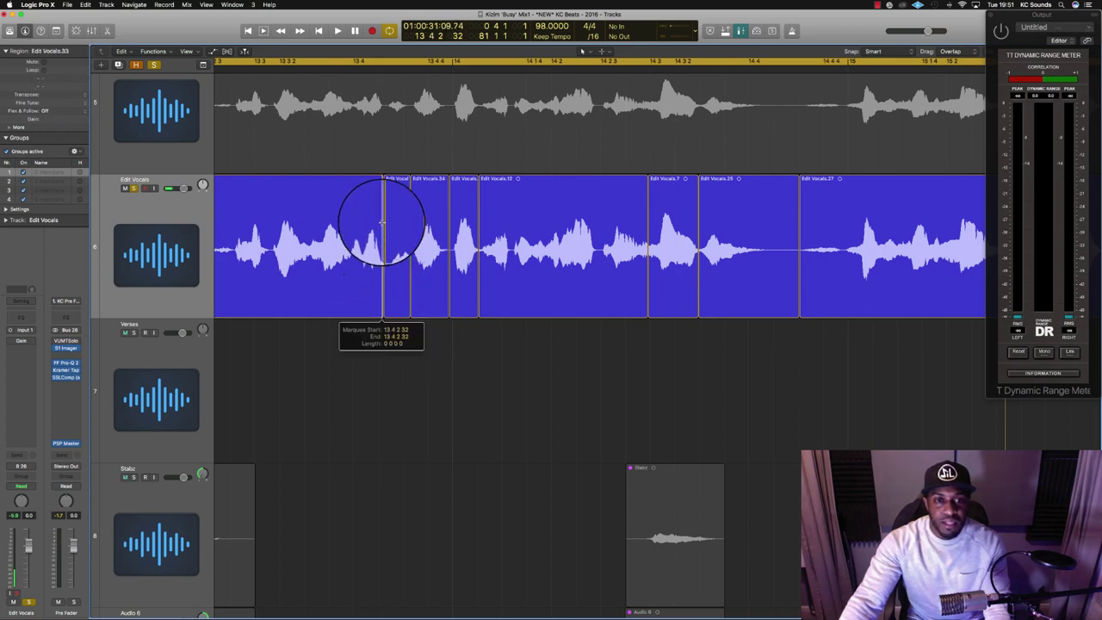
key(space)
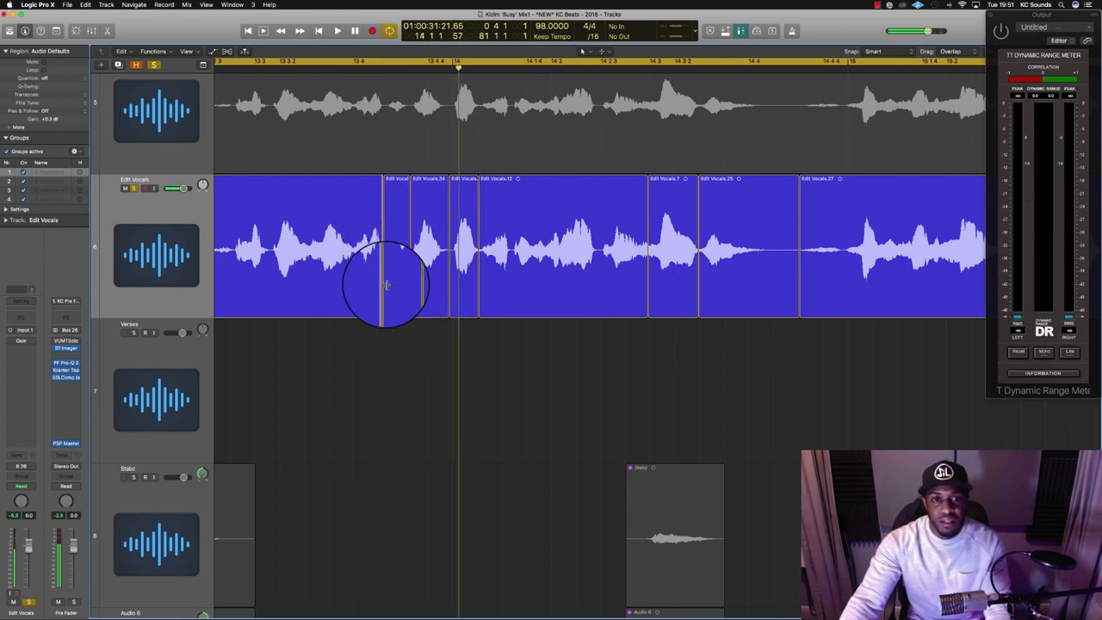
click(393, 296)
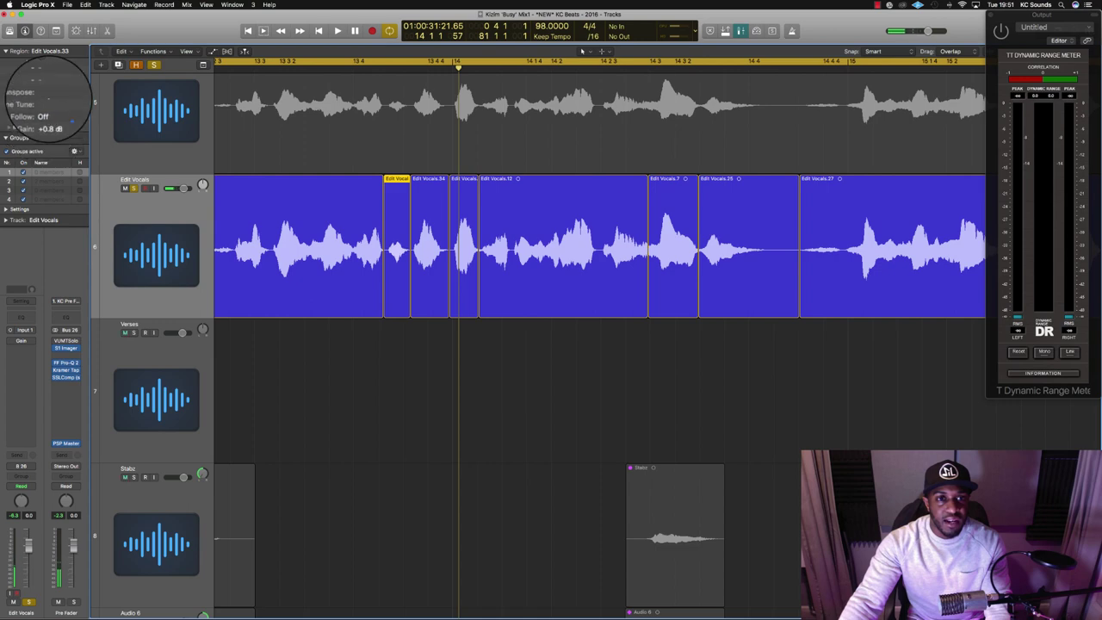
key(space)
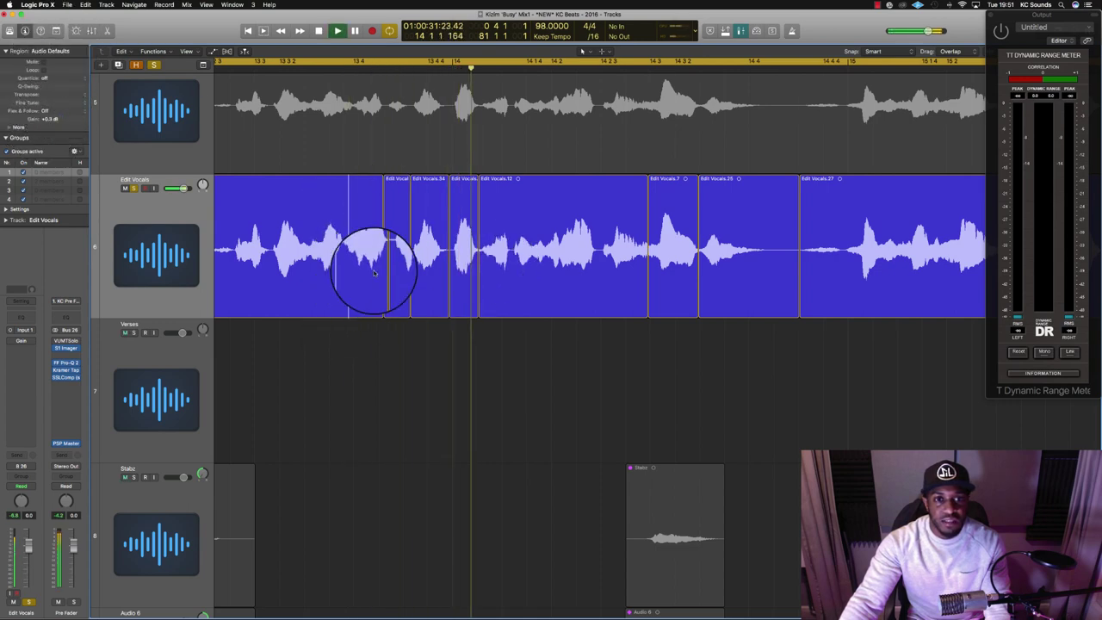